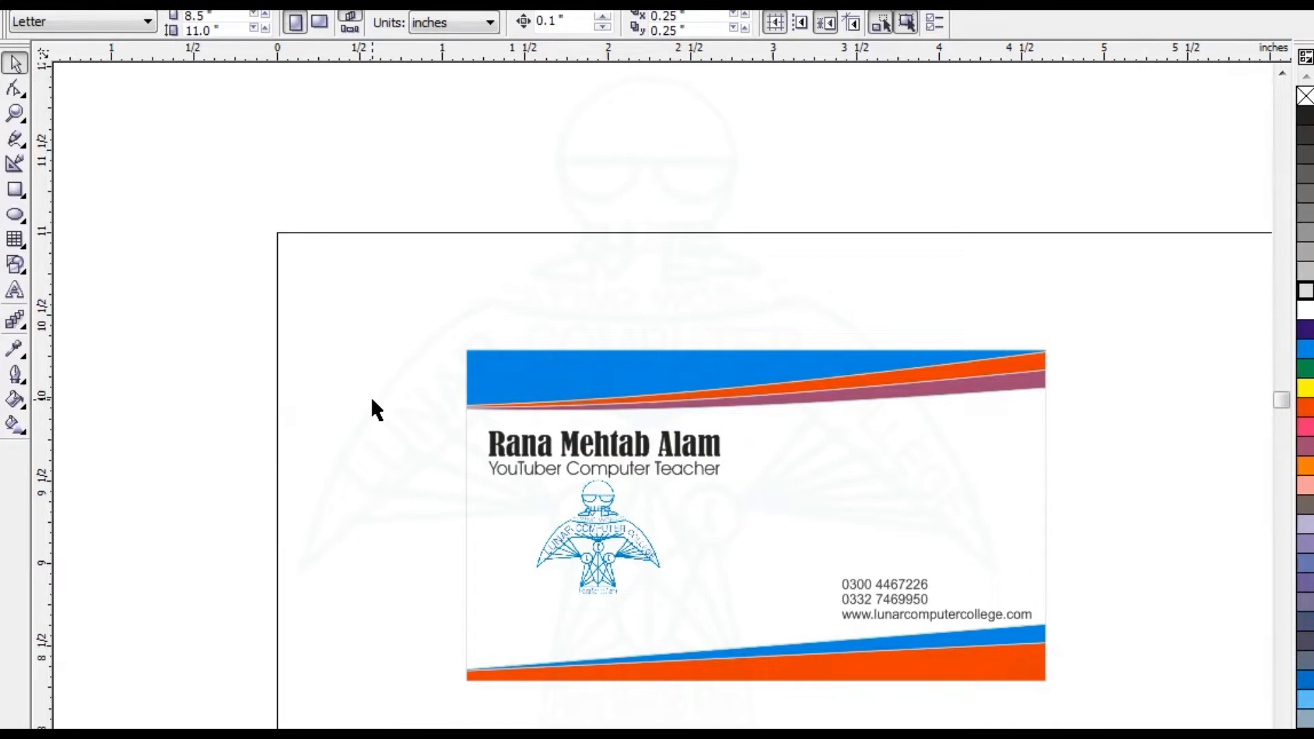
Examine the finished sample business card, checking its blue header shape and the whole design
click(593, 378)
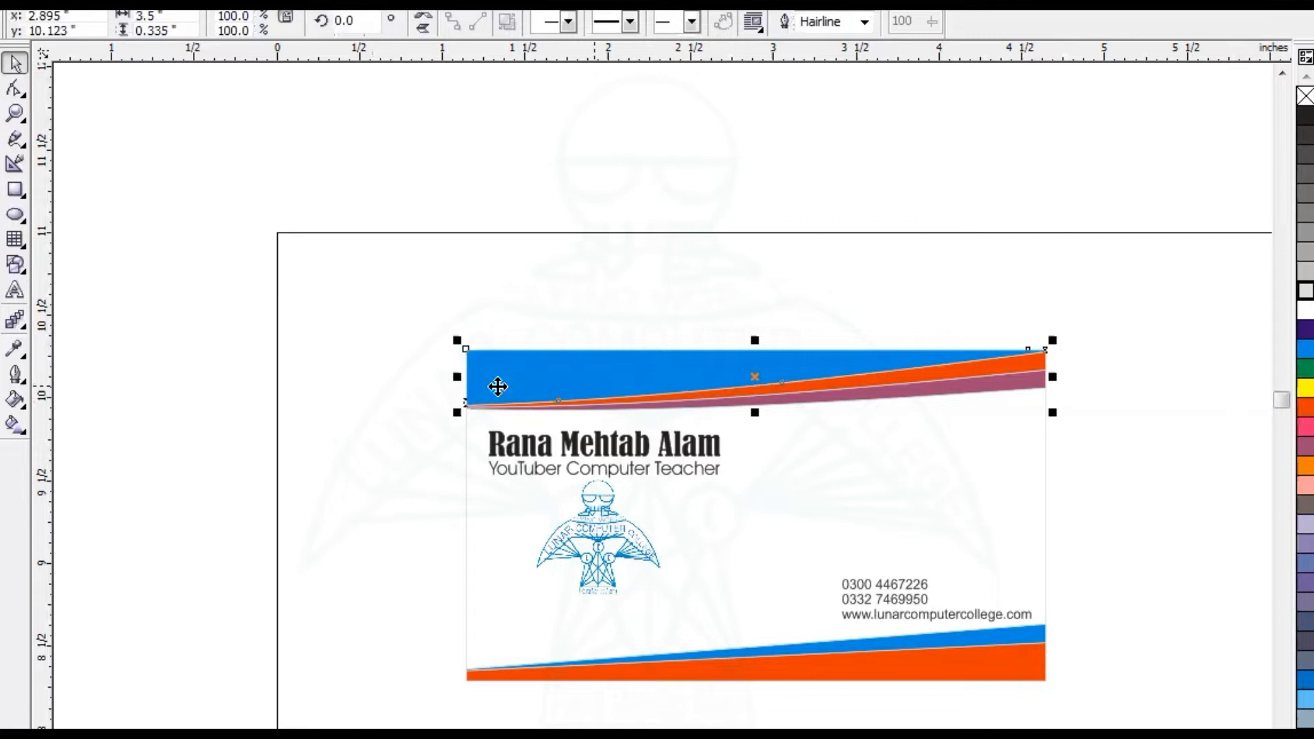
key(shift+F2)
scroll(499, 387, down, 1)
drag(196, 277, 992, 726)
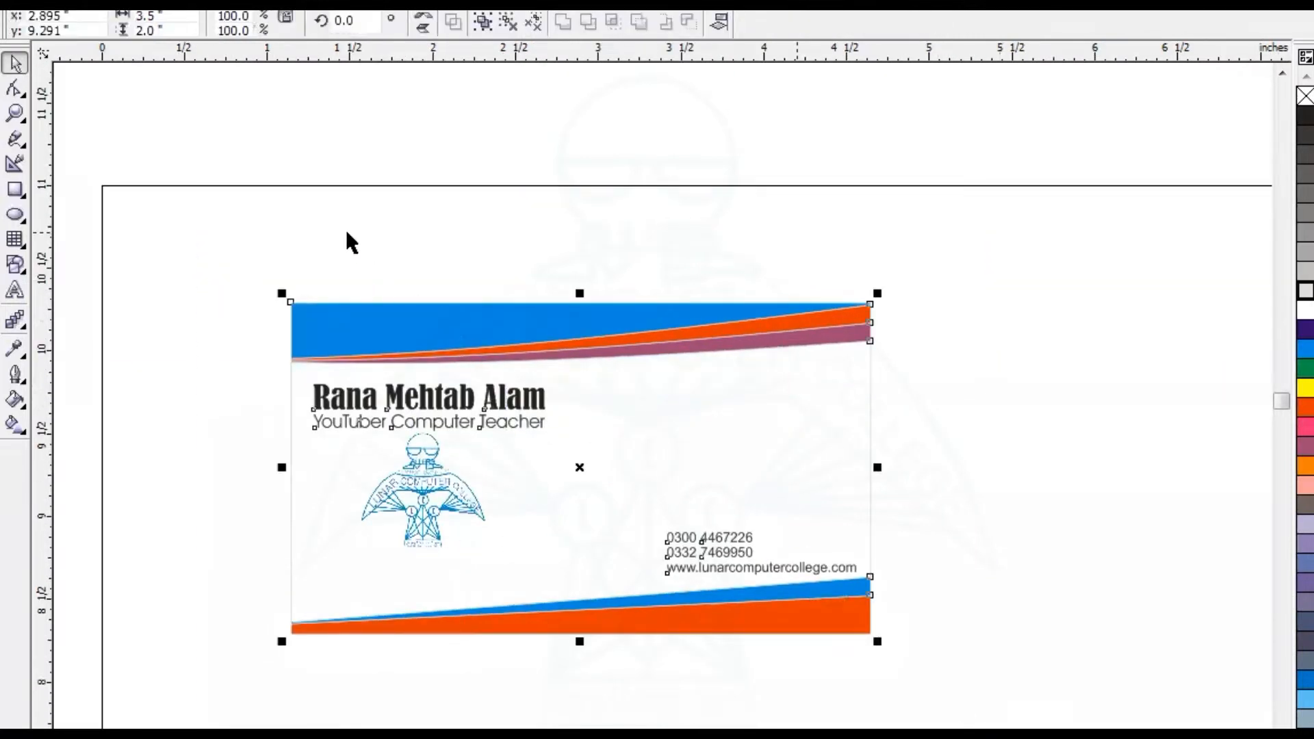
key(shift+F2)
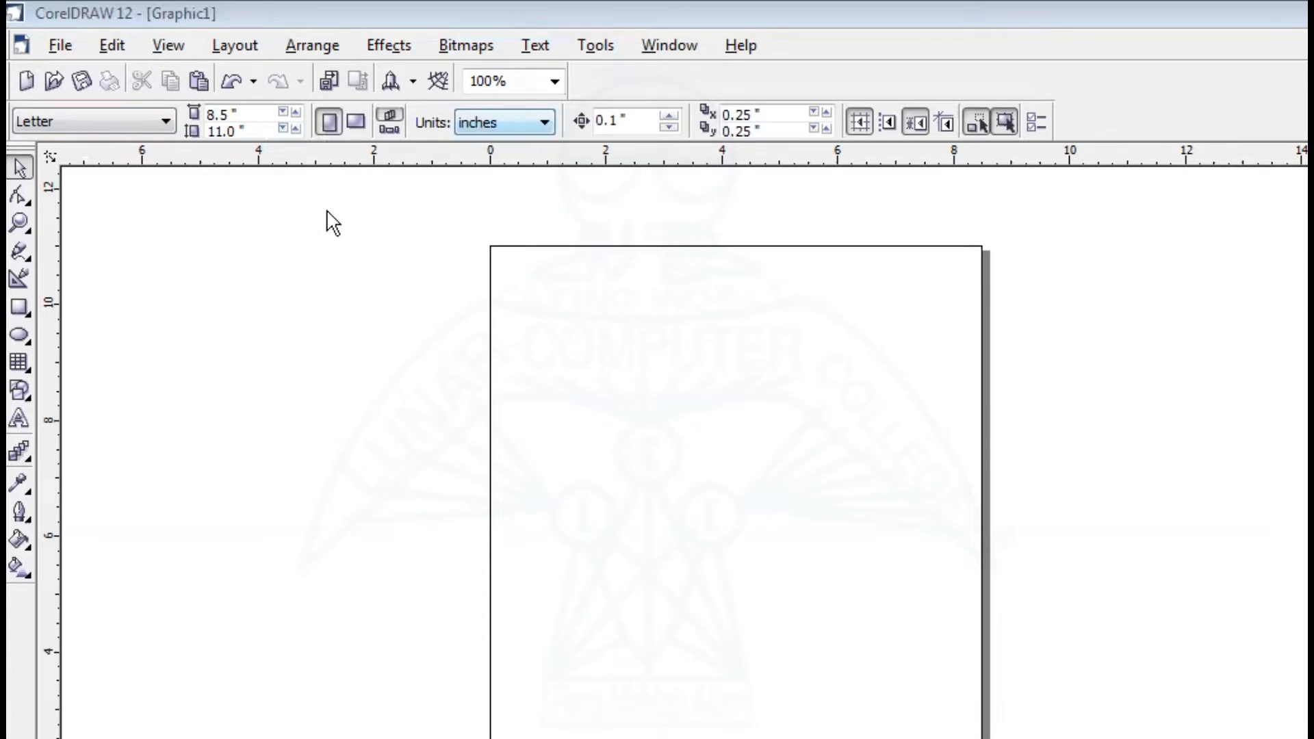
Draw a rectangle on the page for the card outline and set its size to 3.5 by 2 inches
click(19, 308)
drag(562, 333, 693, 421)
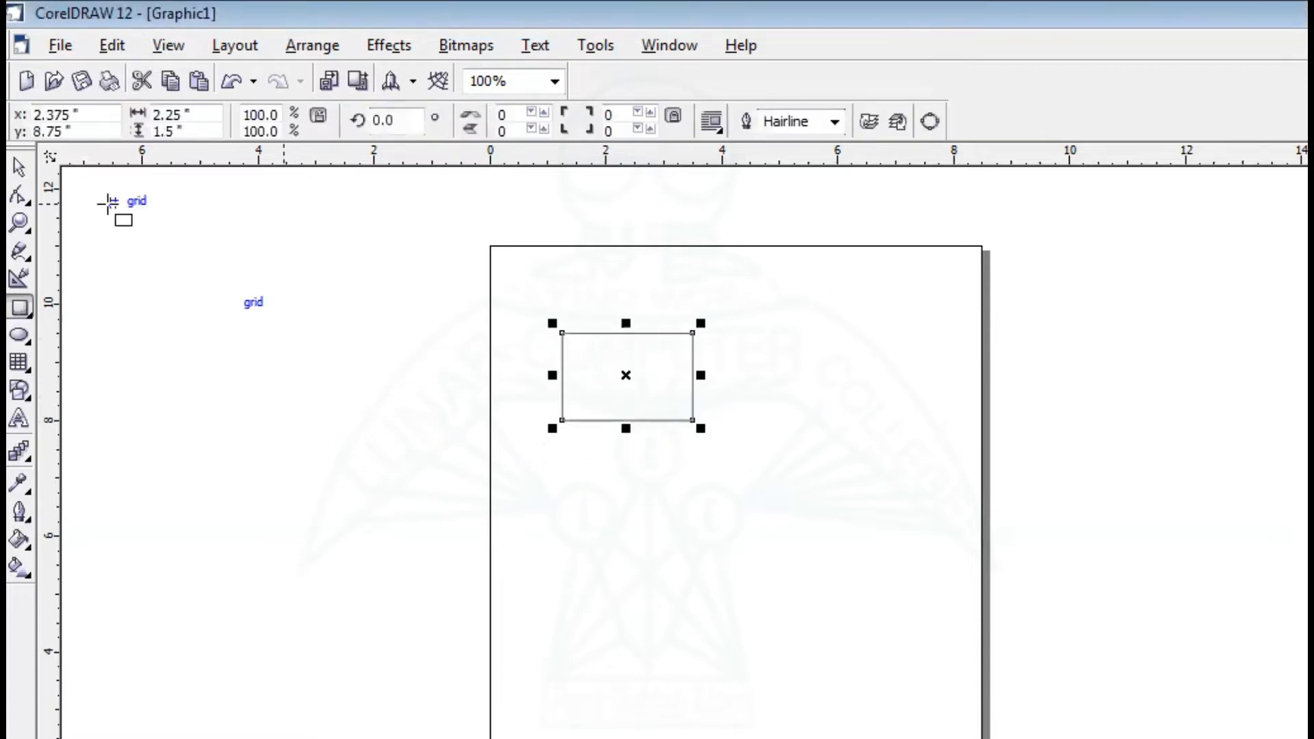
click(189, 113)
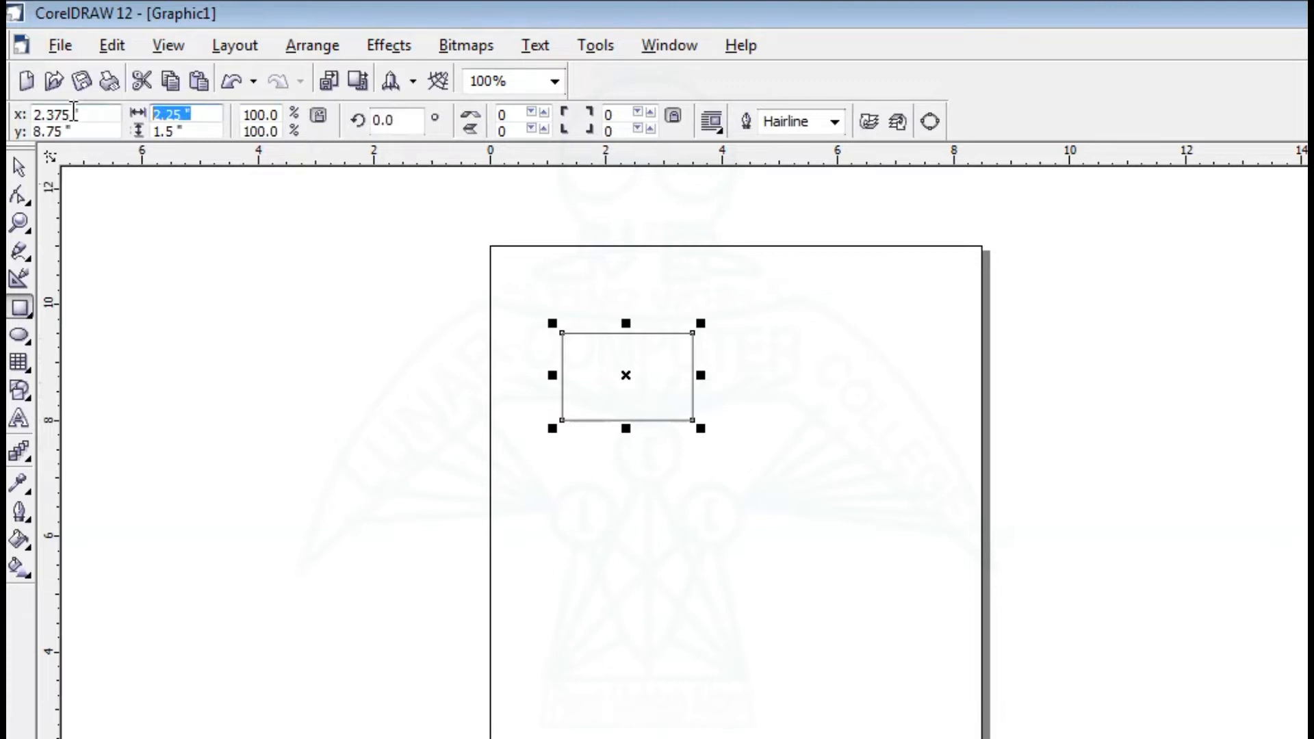
text(3.5)
key(Tab)
text(2)
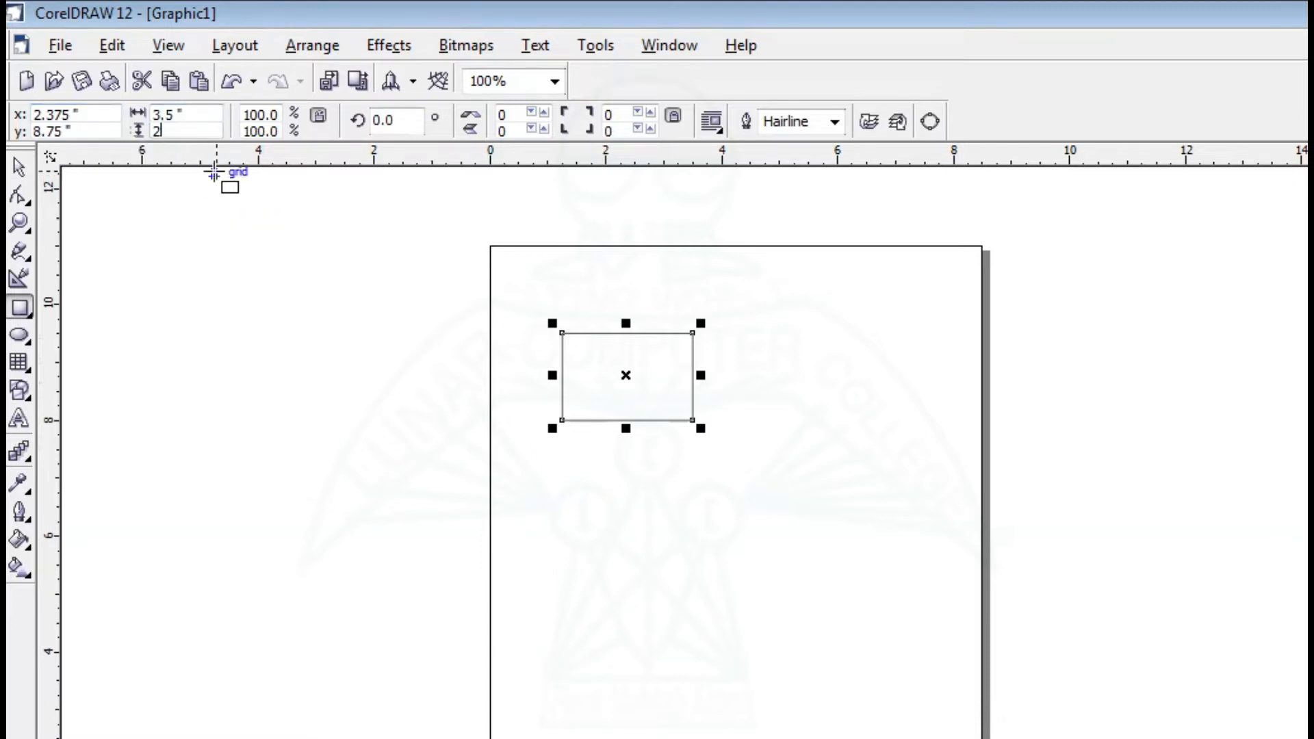
key(Return)
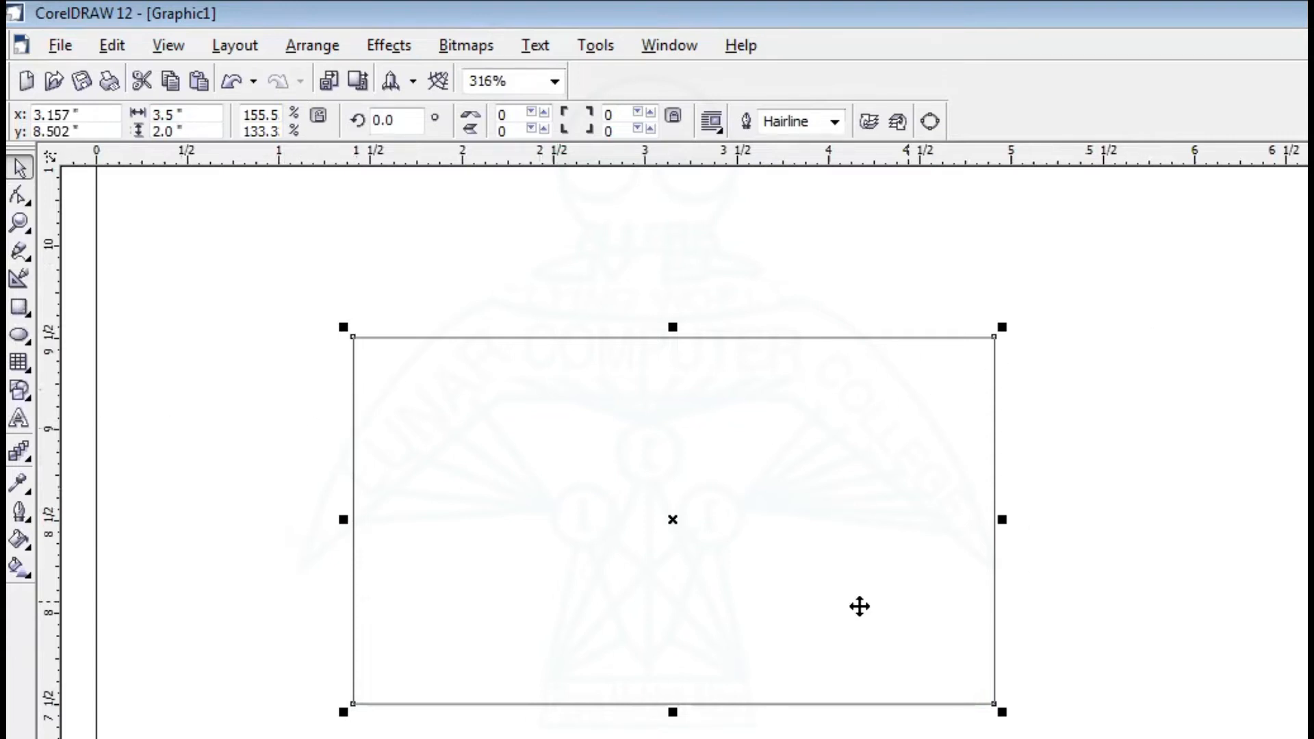
key(Escape)
click(477, 566)
click(351, 279)
click(378, 492)
click(265, 401)
click(451, 484)
click(210, 397)
click(19, 196)
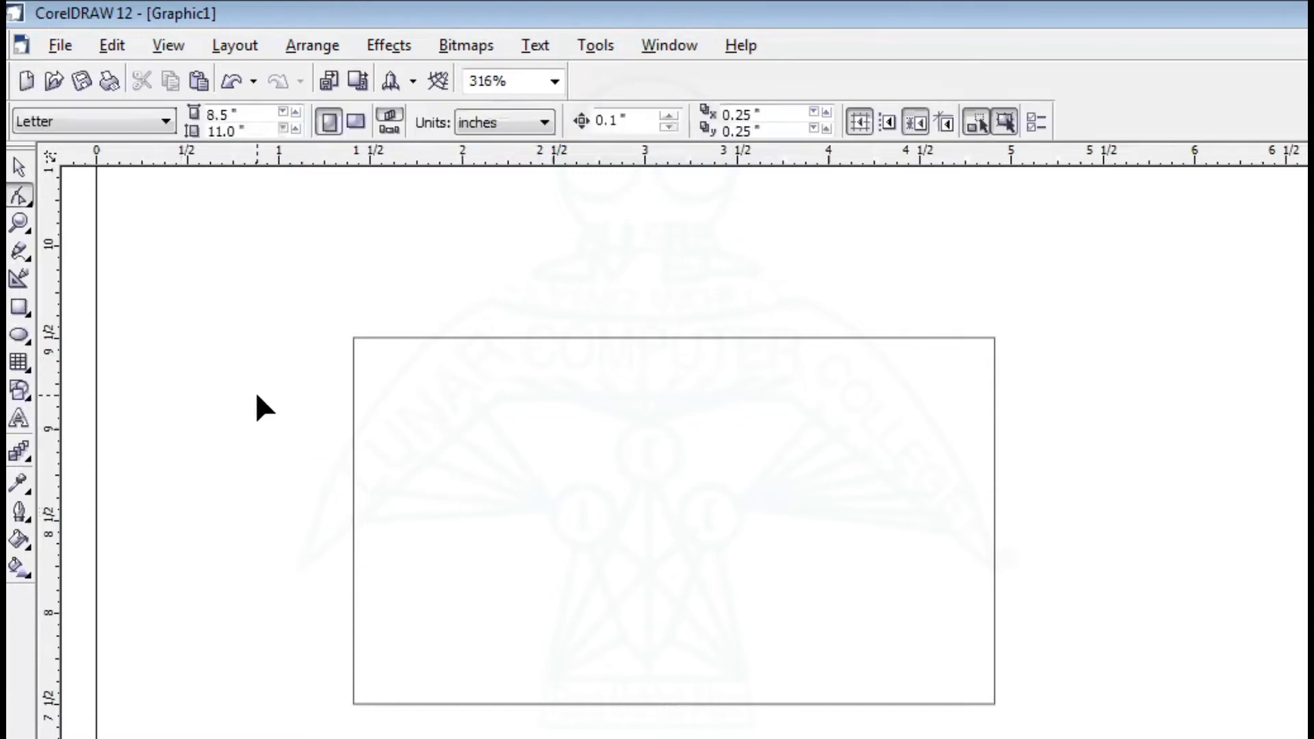
Draw a straight horizontal line about 4.5 inches long across the card's upper part, extending past both sides
click(20, 252)
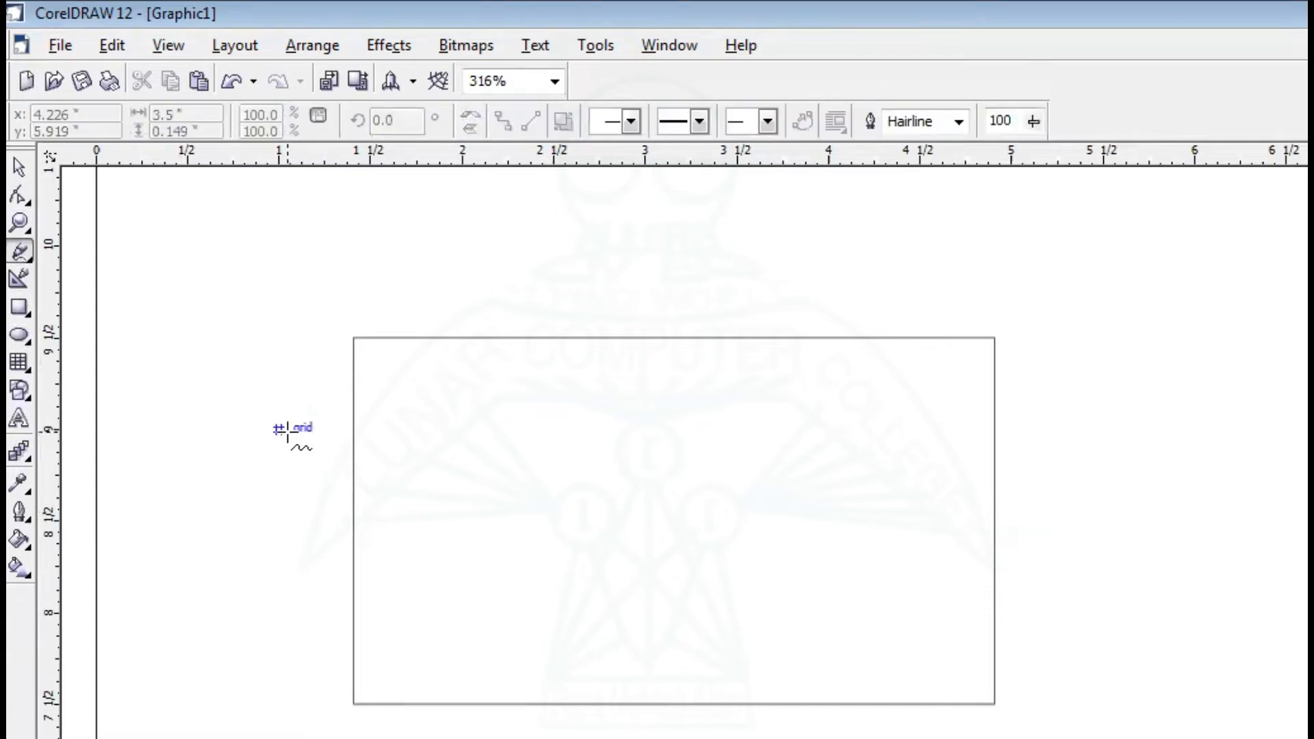
click(279, 430)
click(903, 429)
click(1098, 429)
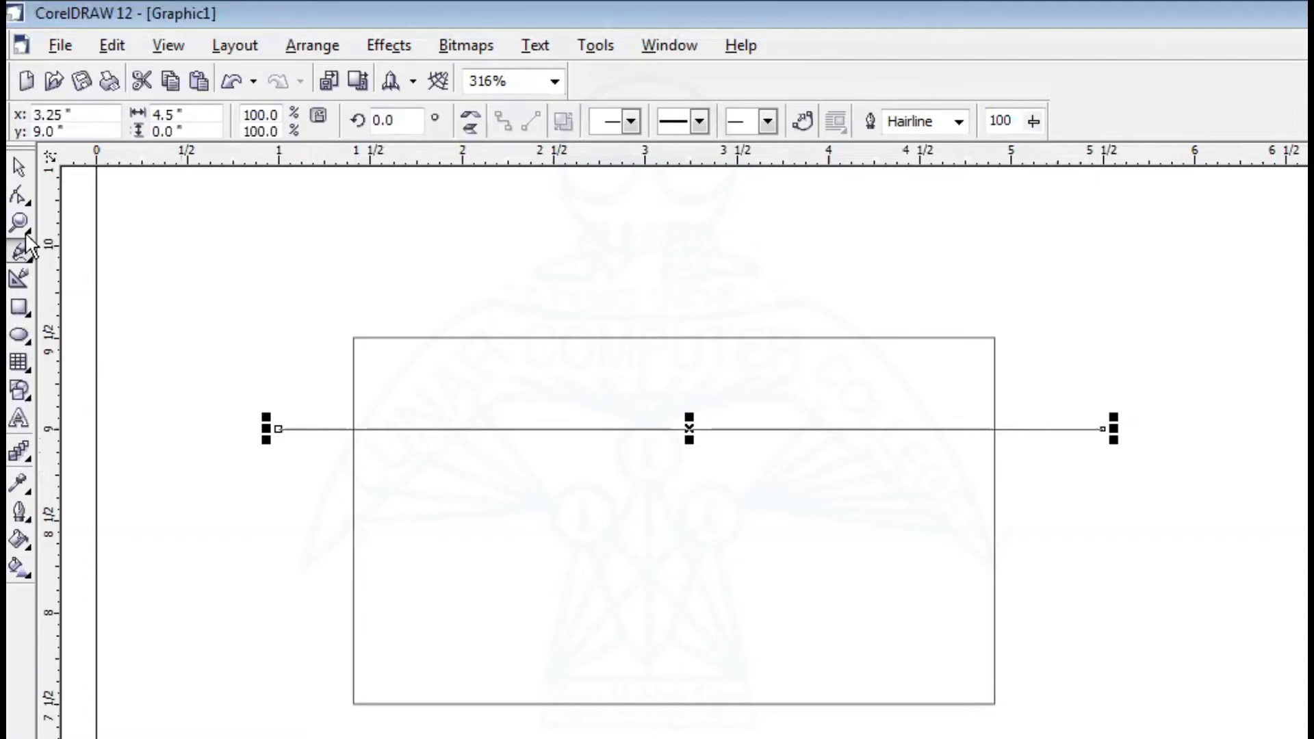
Tilt the line by raising its left end slightly and its right end level with the card's top edge
click(19, 196)
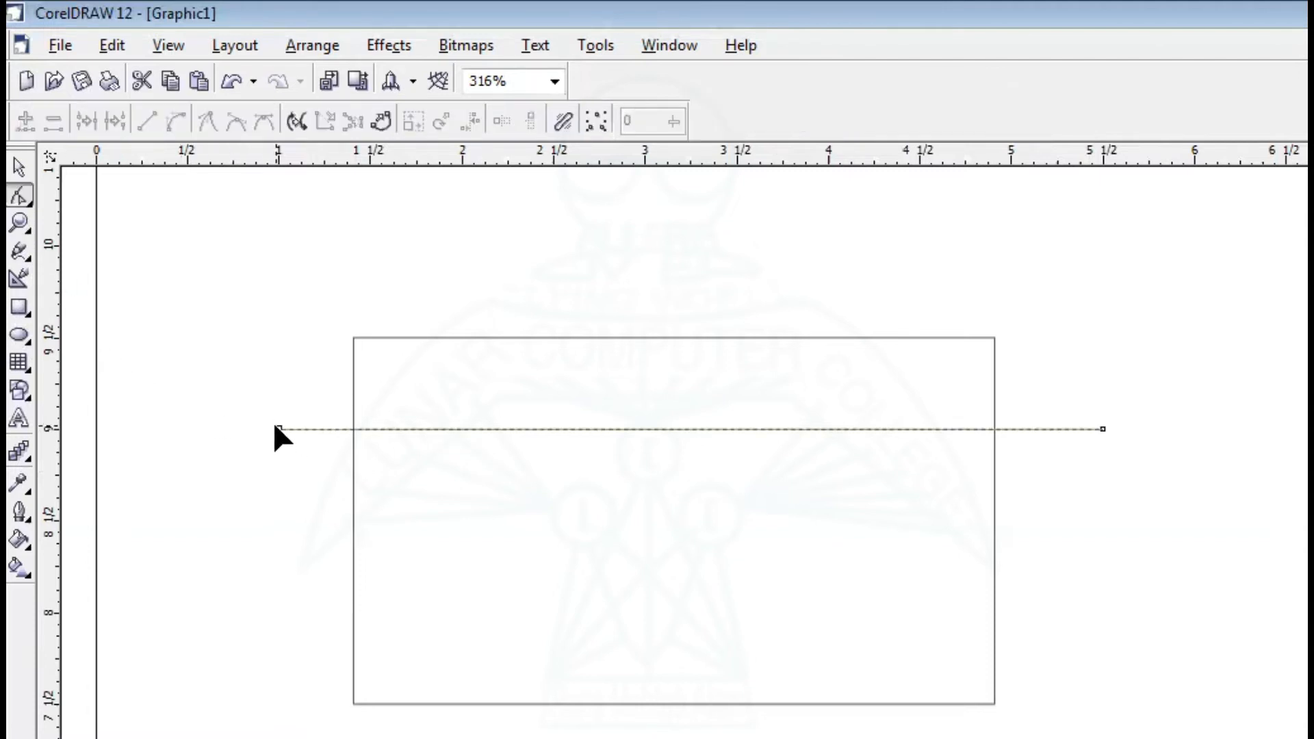
drag(278, 429, 278, 400)
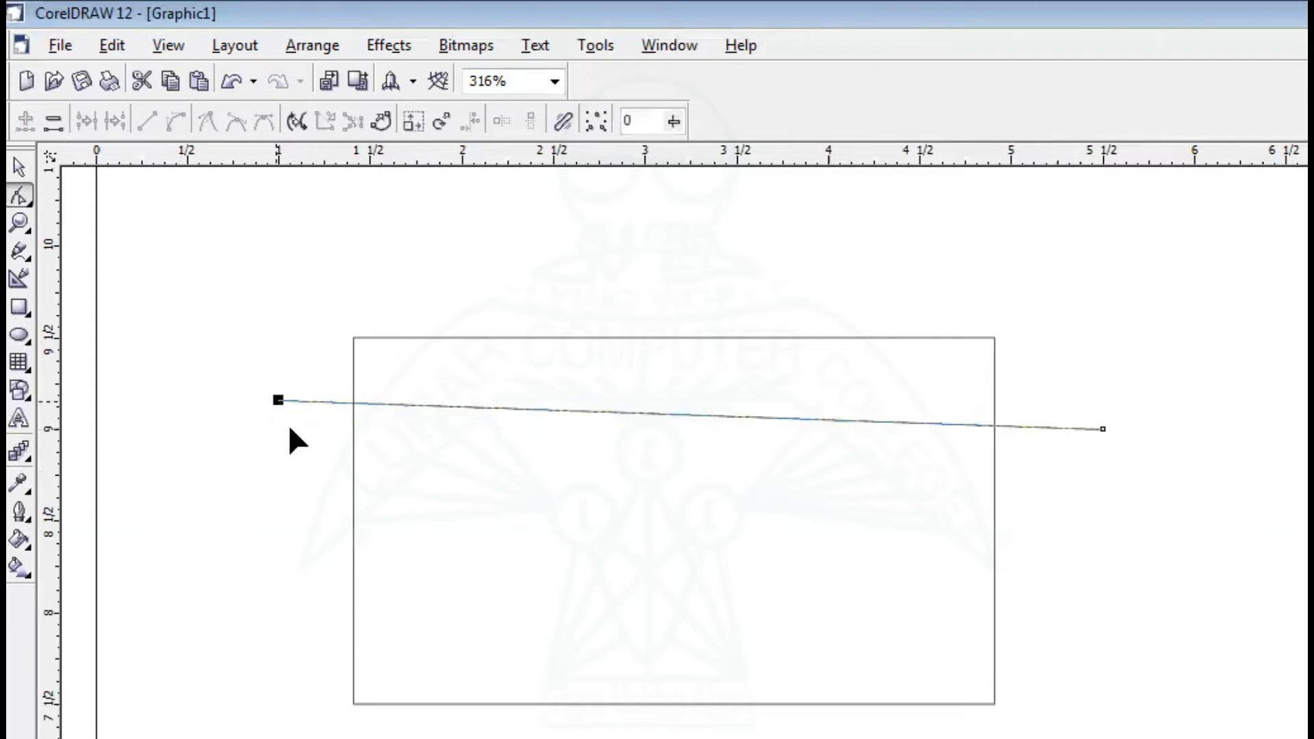
click(1103, 429)
drag(1100, 407, 1093, 339)
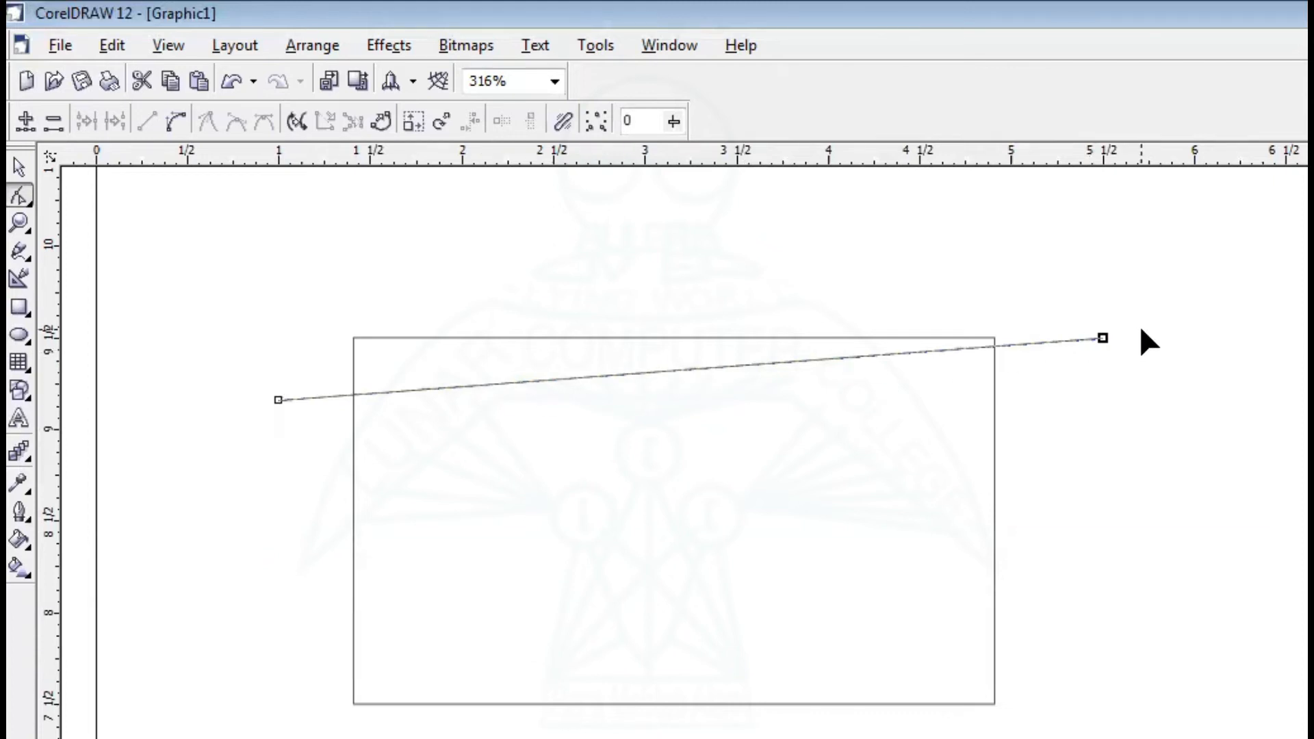
Convert the line to a curve, bow its middle slightly downward, and raise its right end so it crosses the card's top-right corner
click(651, 369)
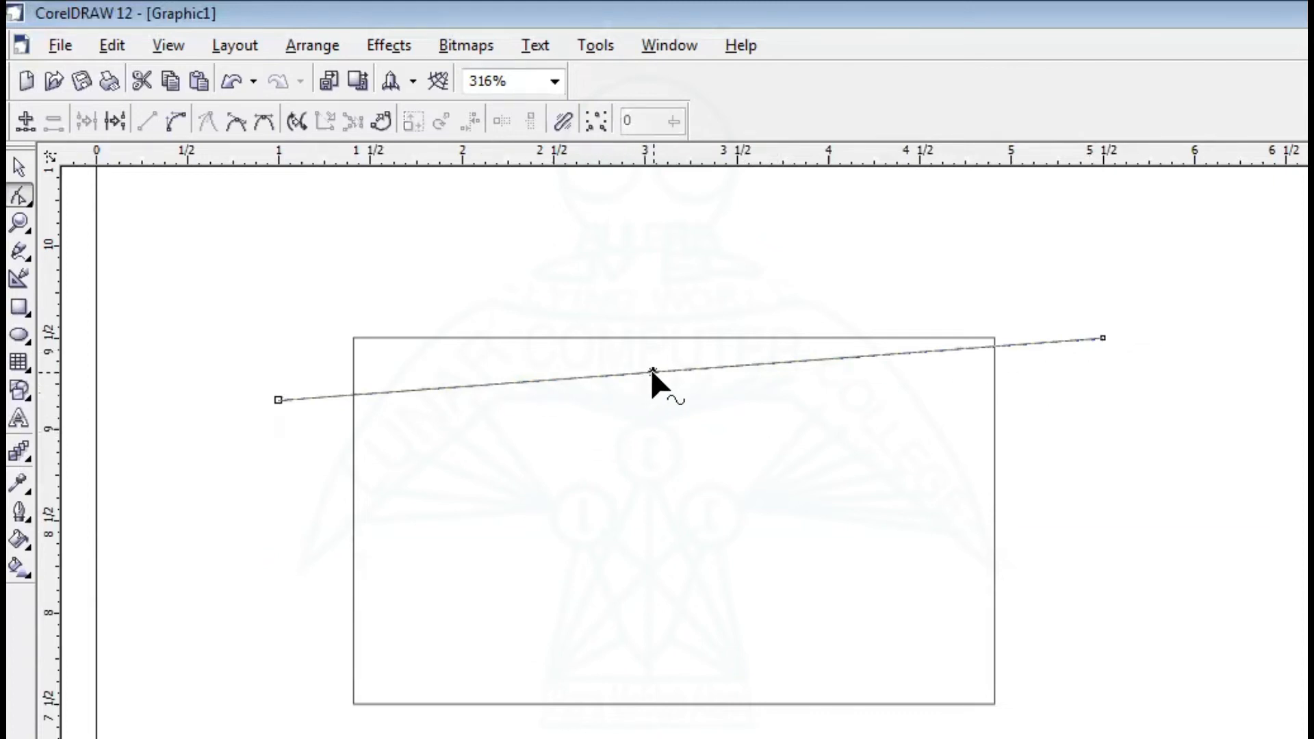
click(176, 121)
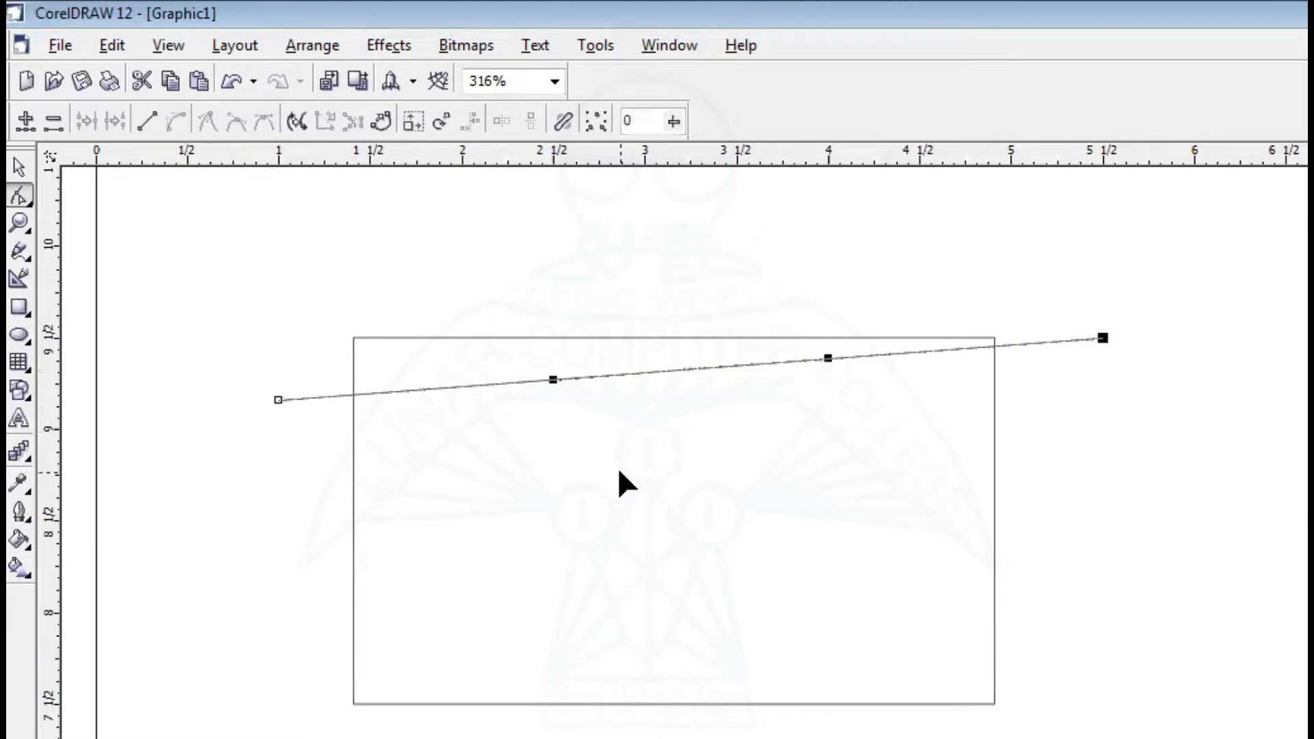
drag(645, 374, 649, 387)
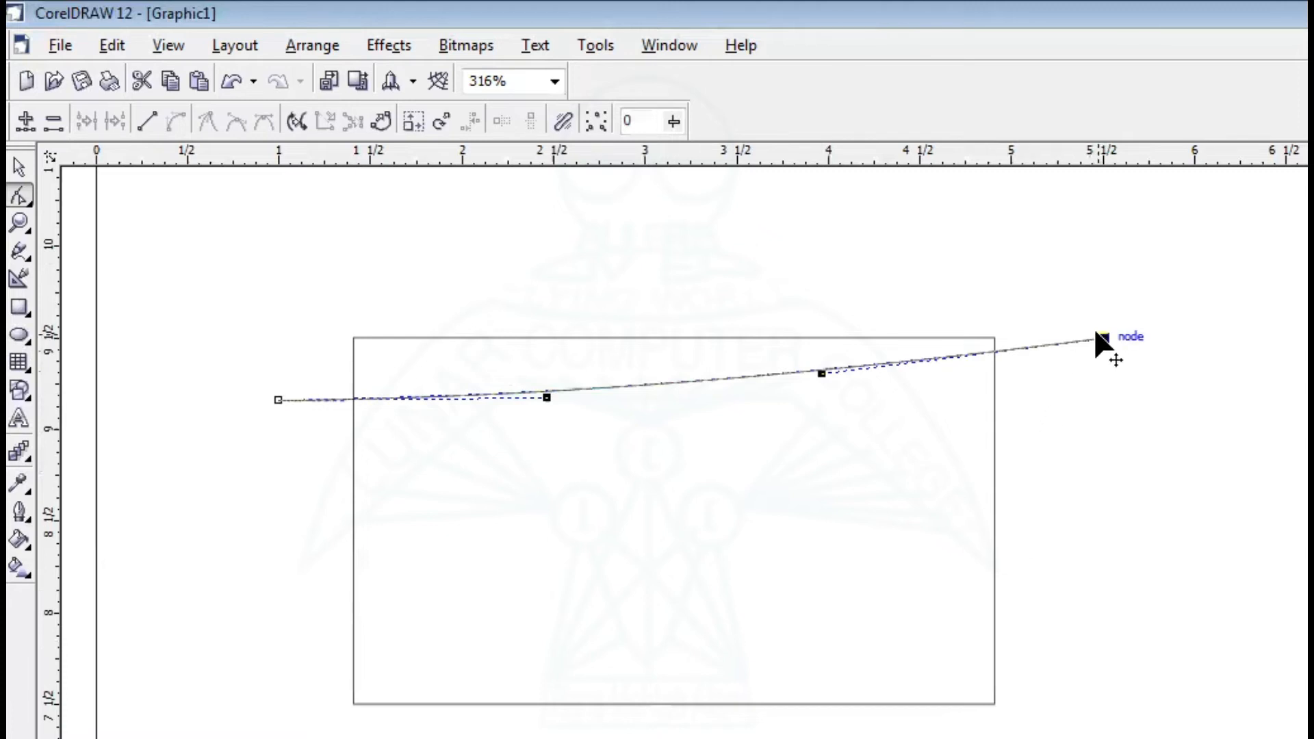
click(1091, 358)
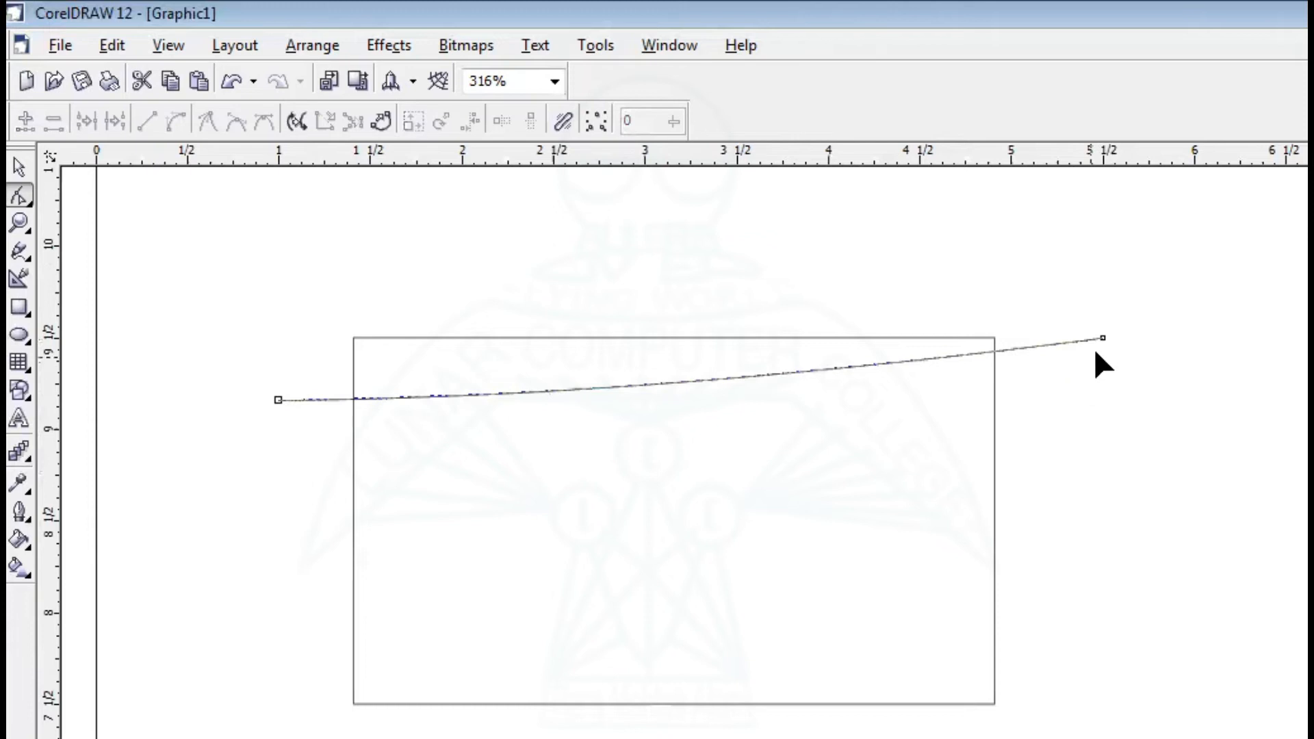
drag(1103, 337, 1096, 326)
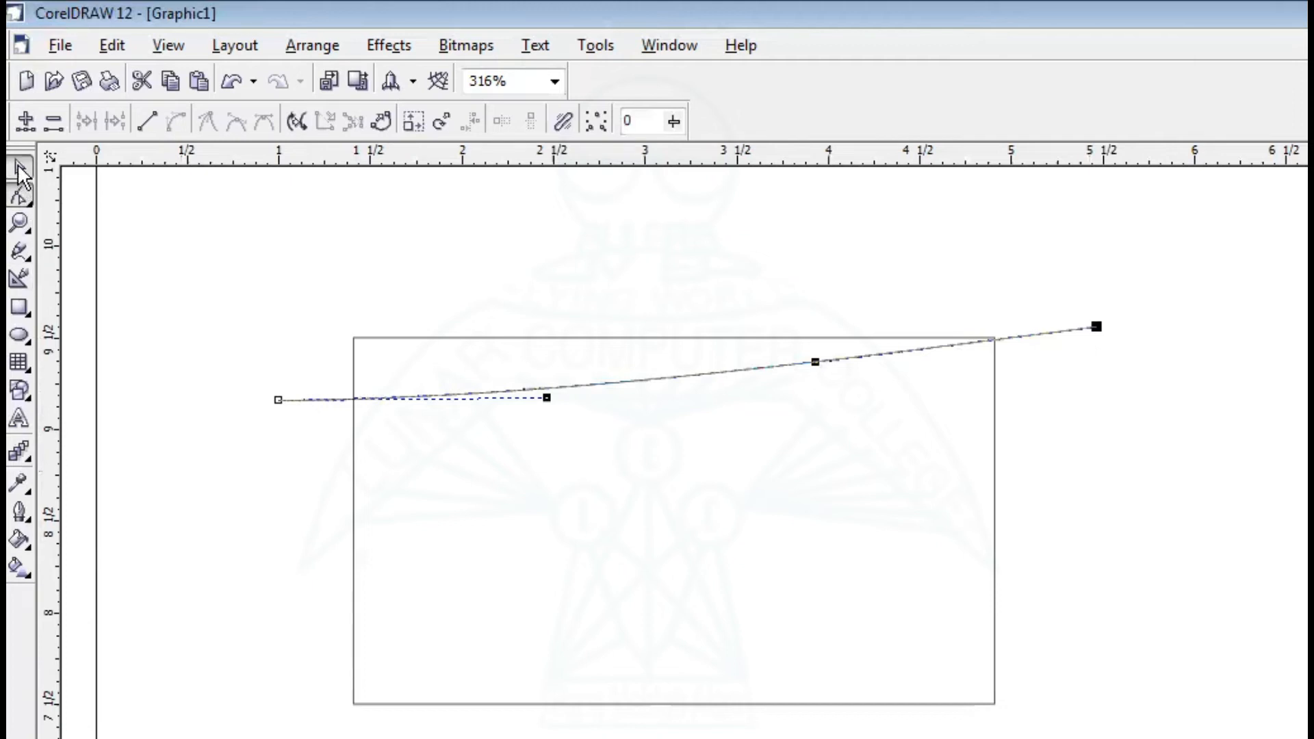
click(19, 169)
click(247, 627)
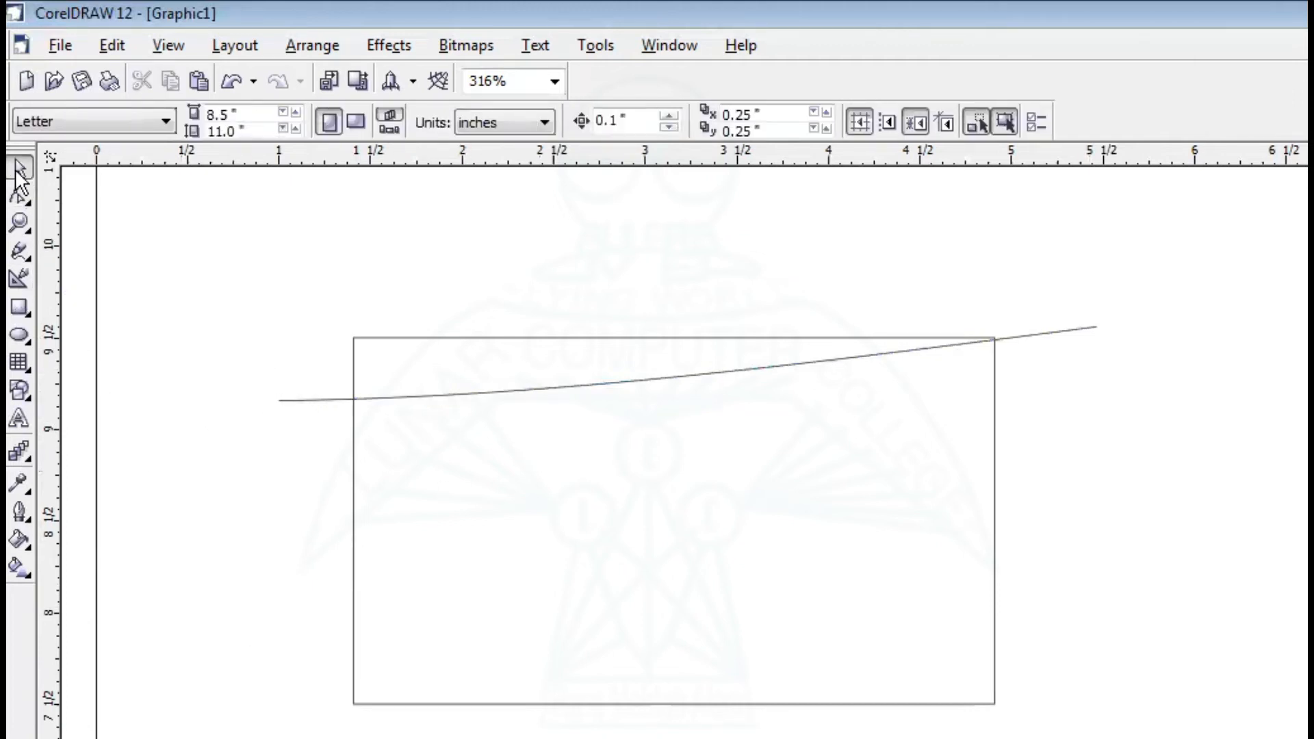
Move the curve's rotation centre to its left end, rotate a copy about 1.6° clockwise, and repeat it for a third curve
click(657, 380)
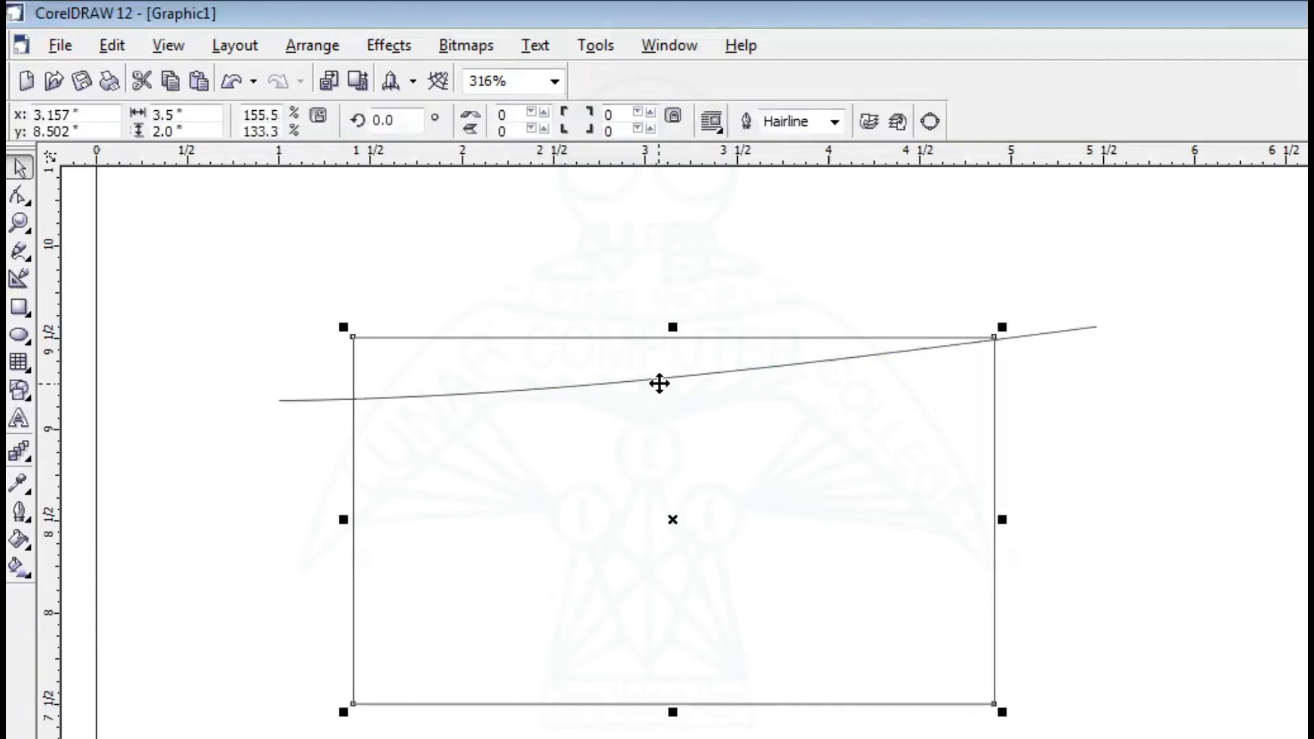
click(299, 398)
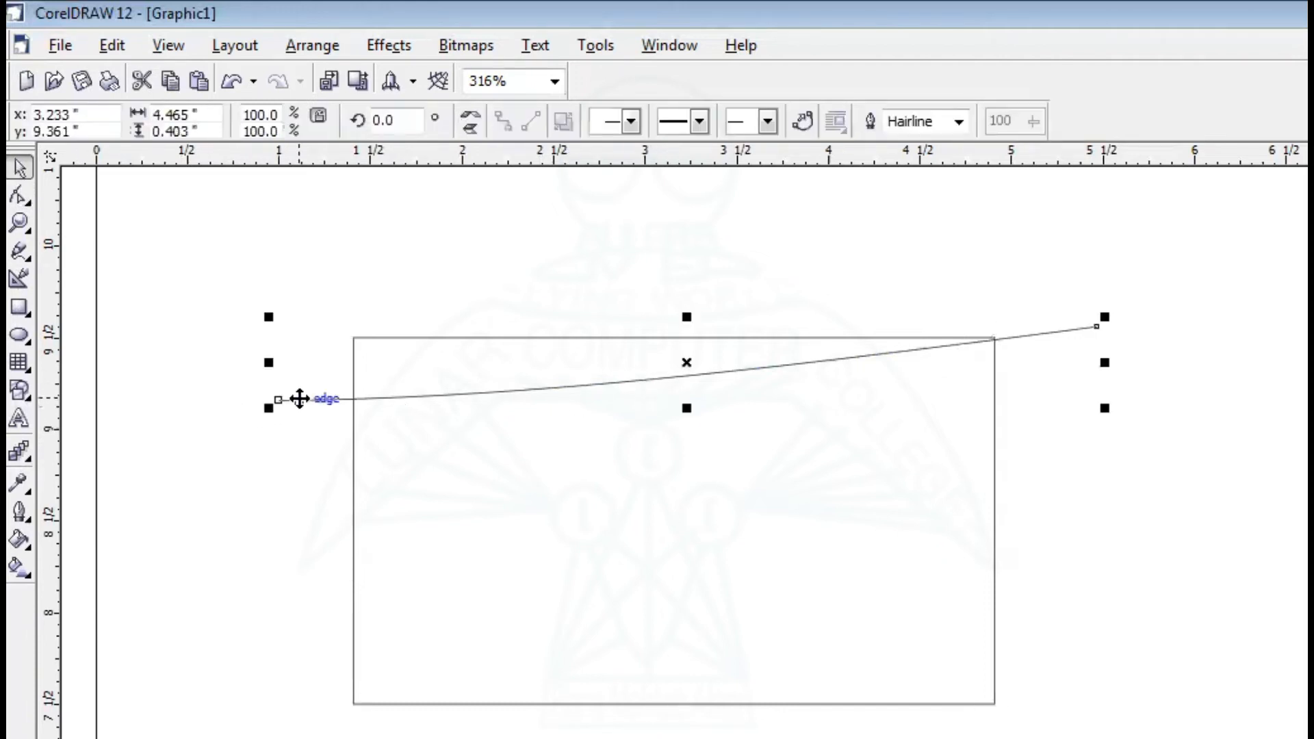
click(687, 374)
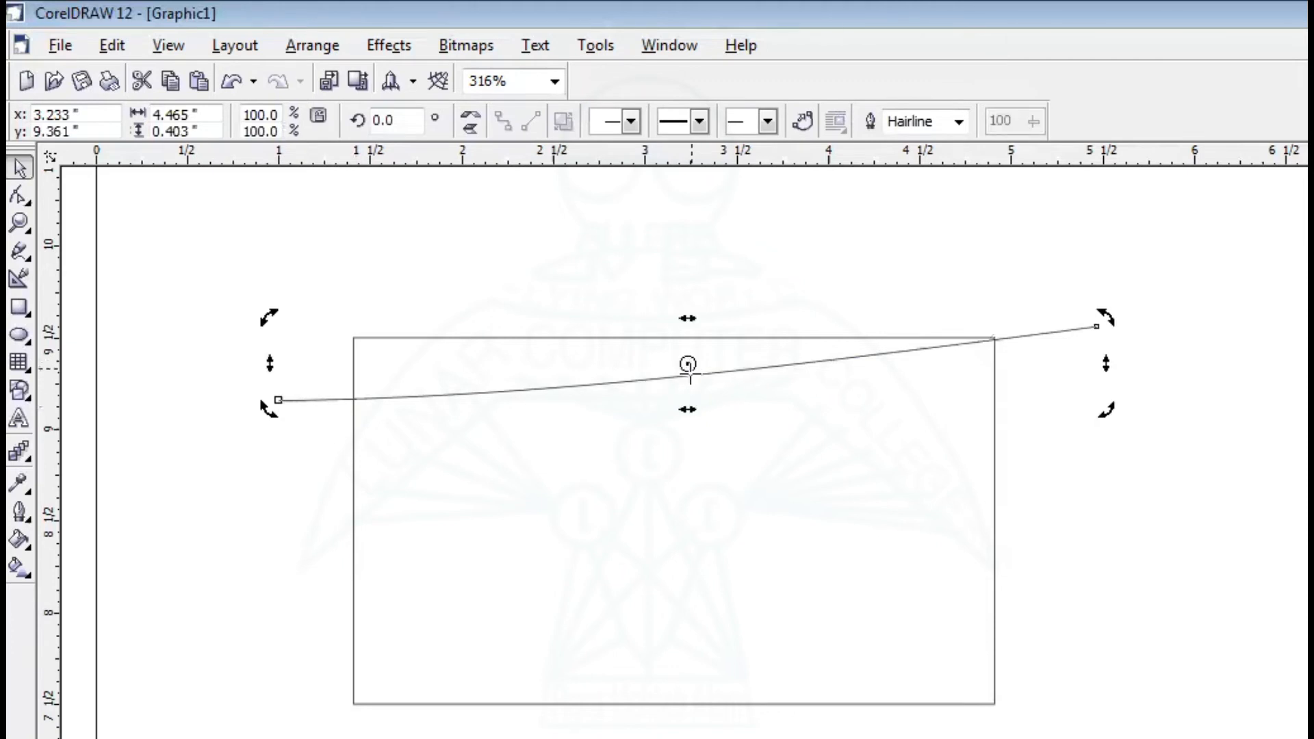
mouse_move(689, 365)
mouse_down()
mouse_move(279, 405)
mouse_move(268, 394)
mouse_move(277, 400)
mouse_up()
drag(1104, 318, 1121, 343)
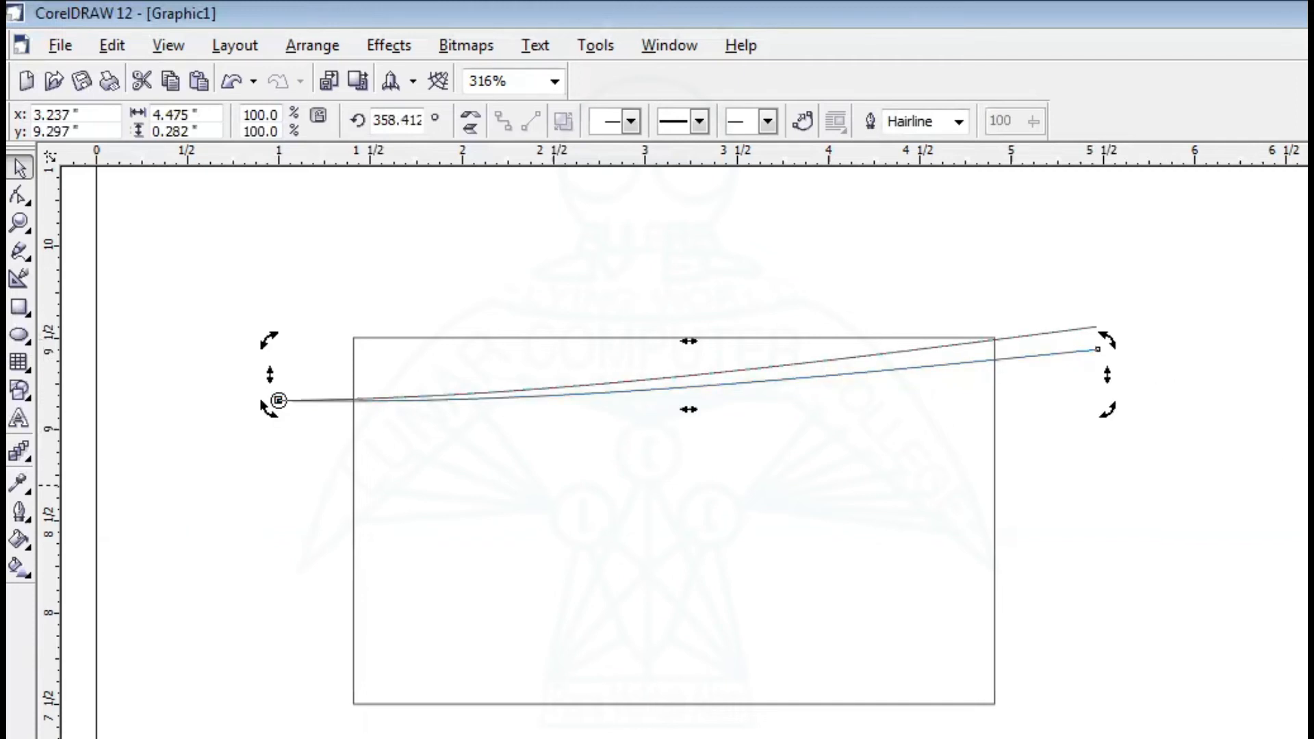
key(ctrl+r)
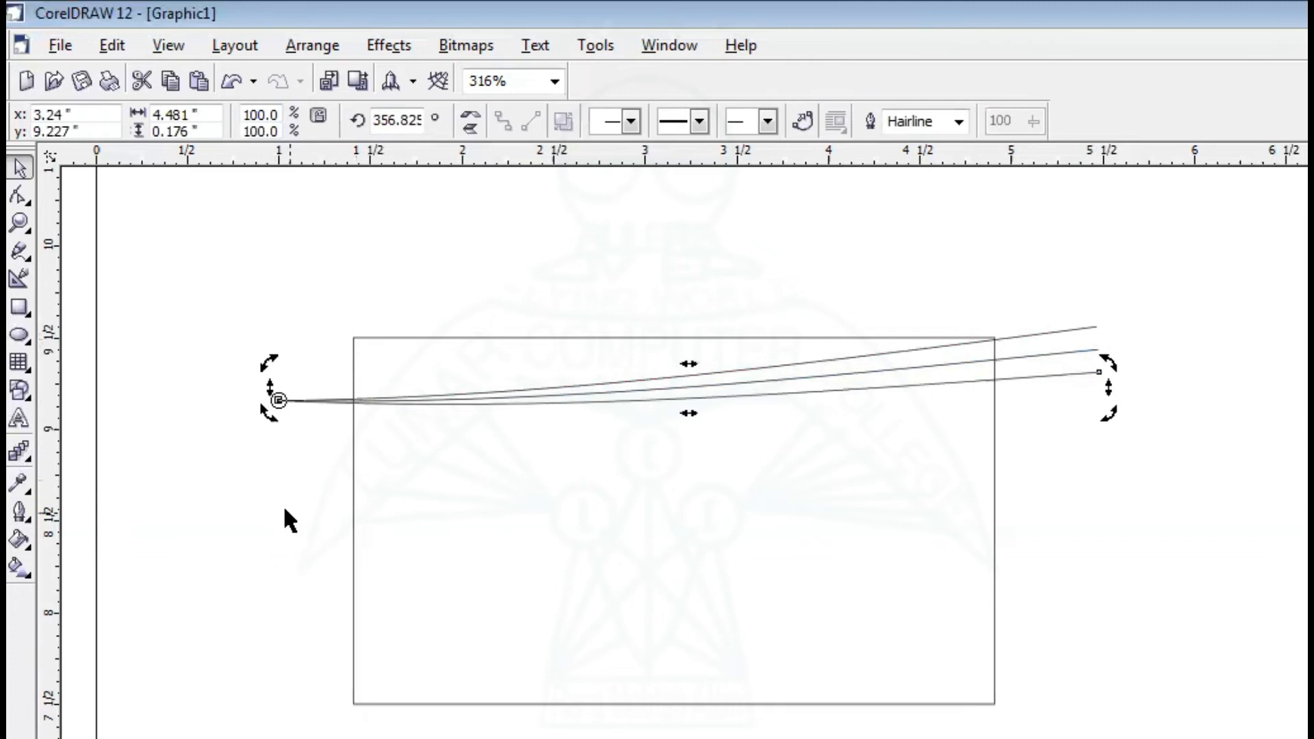
click(226, 332)
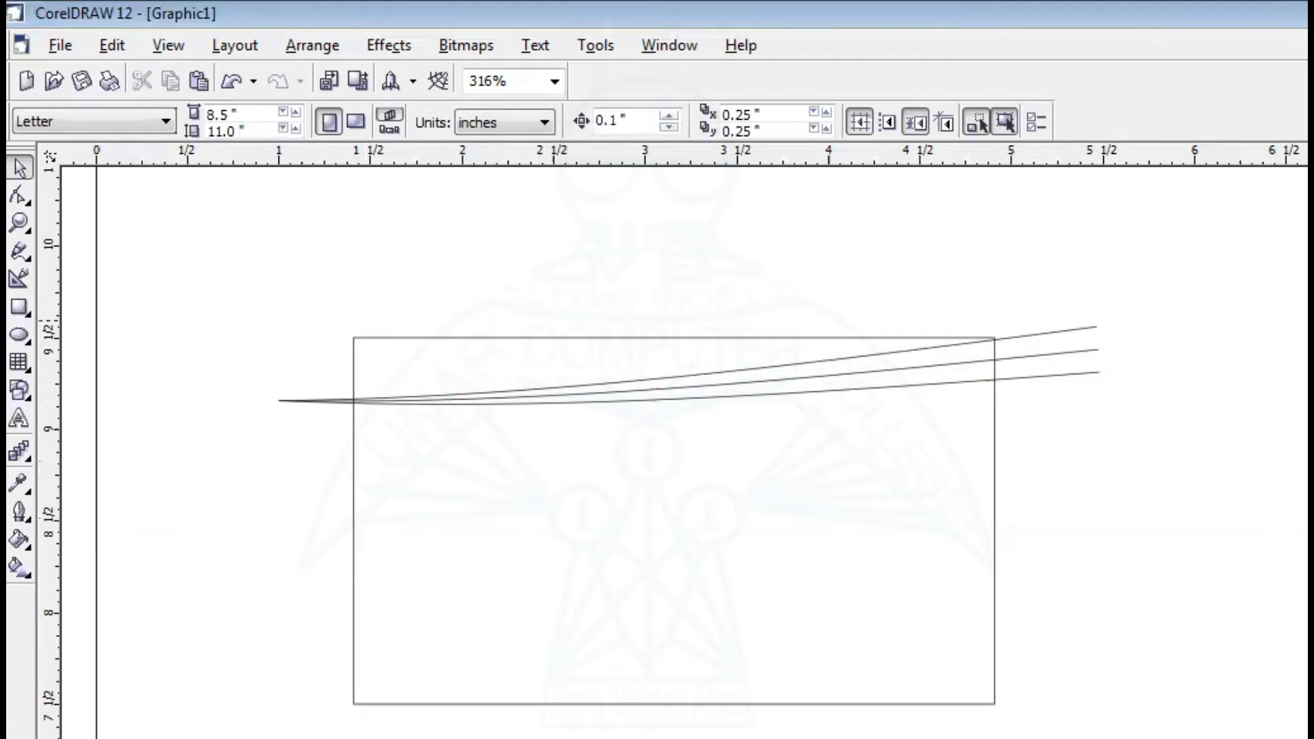
Draw a straight line about 4.2 inches long across the card's lower part, sloping from near its bottom-left corner up to the right
click(19, 252)
click(290, 645)
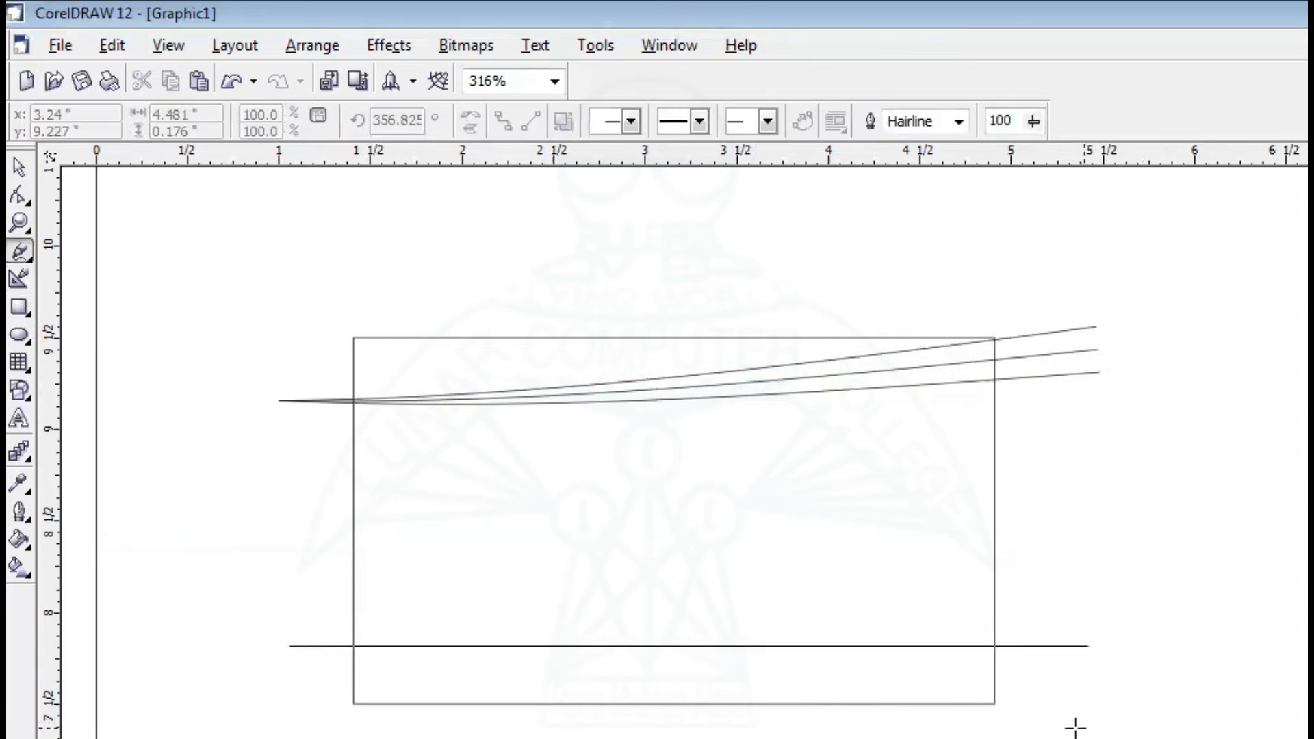
ctrl+click(1052, 728)
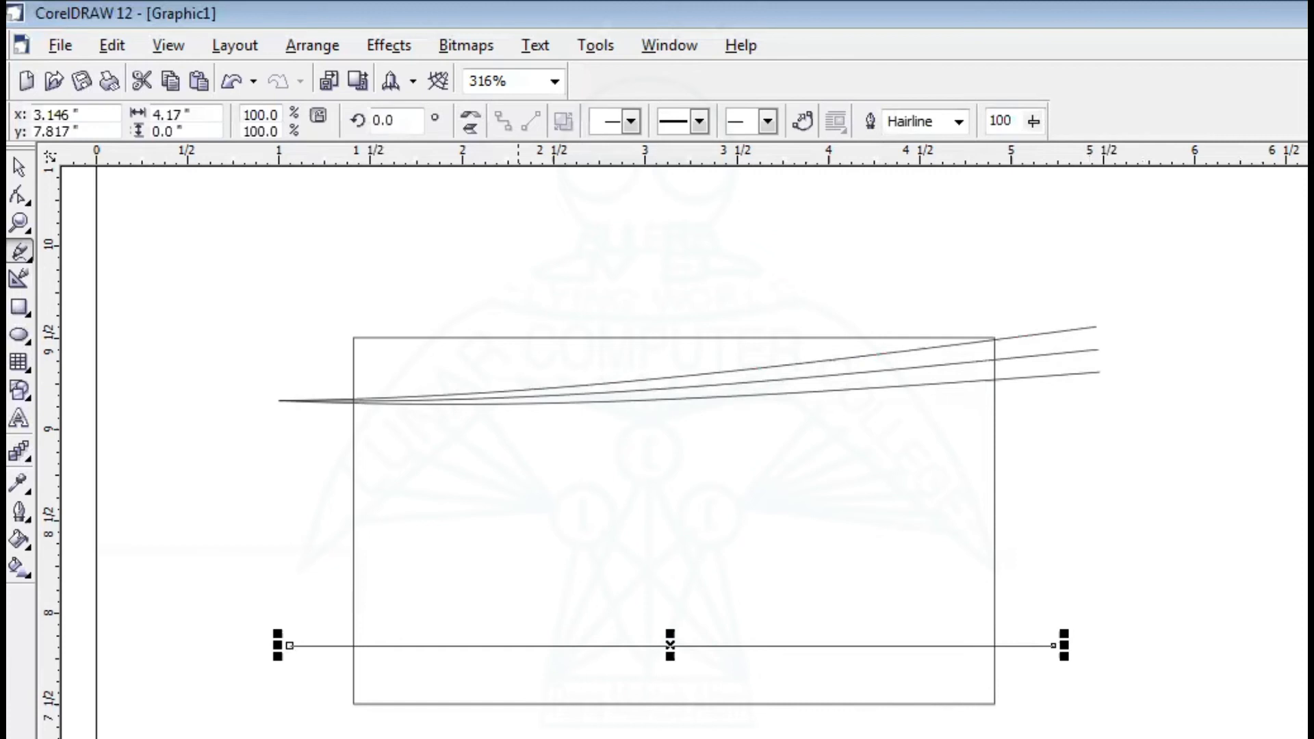
click(19, 196)
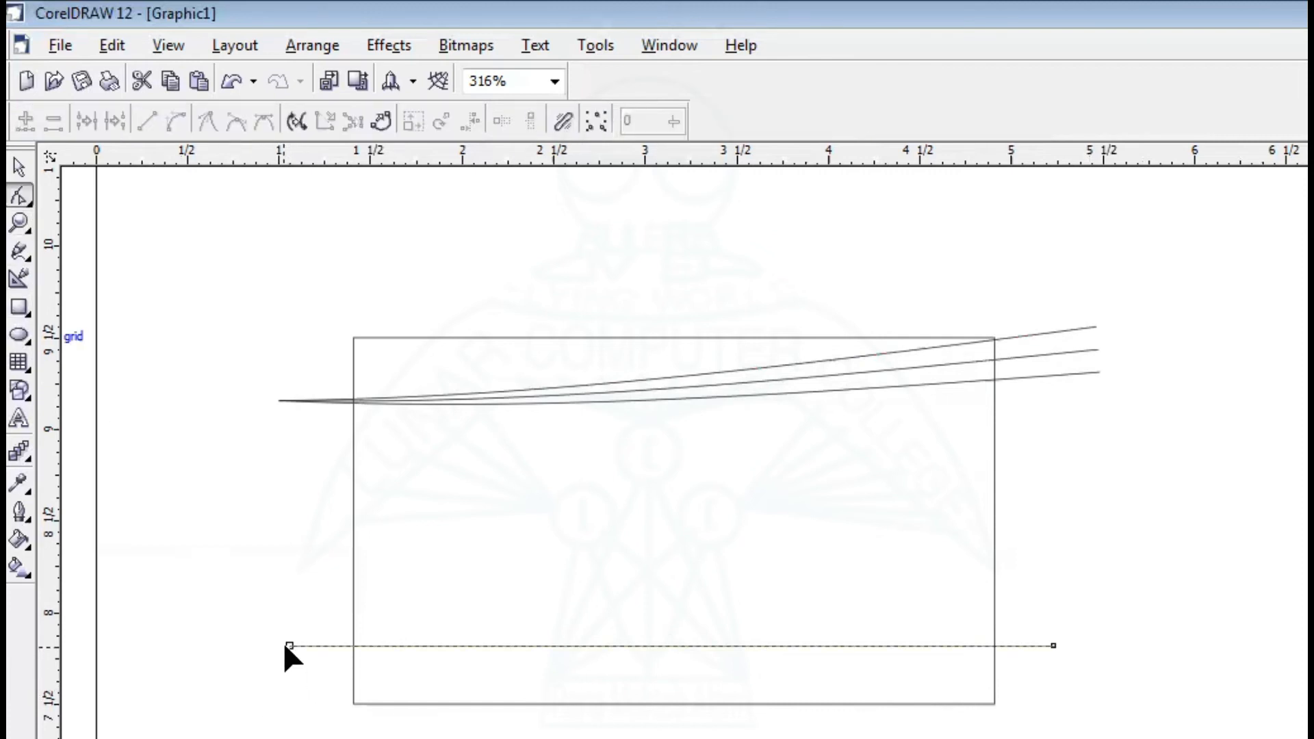
drag(288, 644, 289, 693)
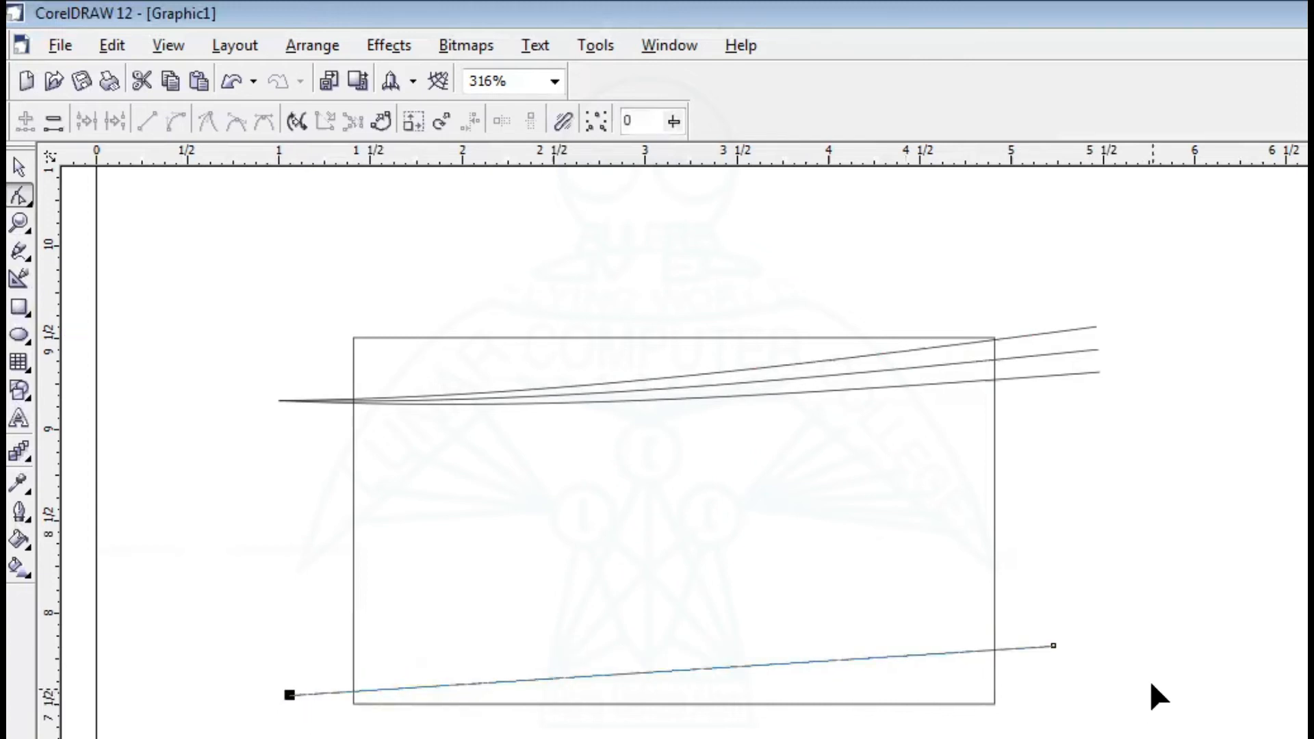
drag(1053, 647, 1056, 660)
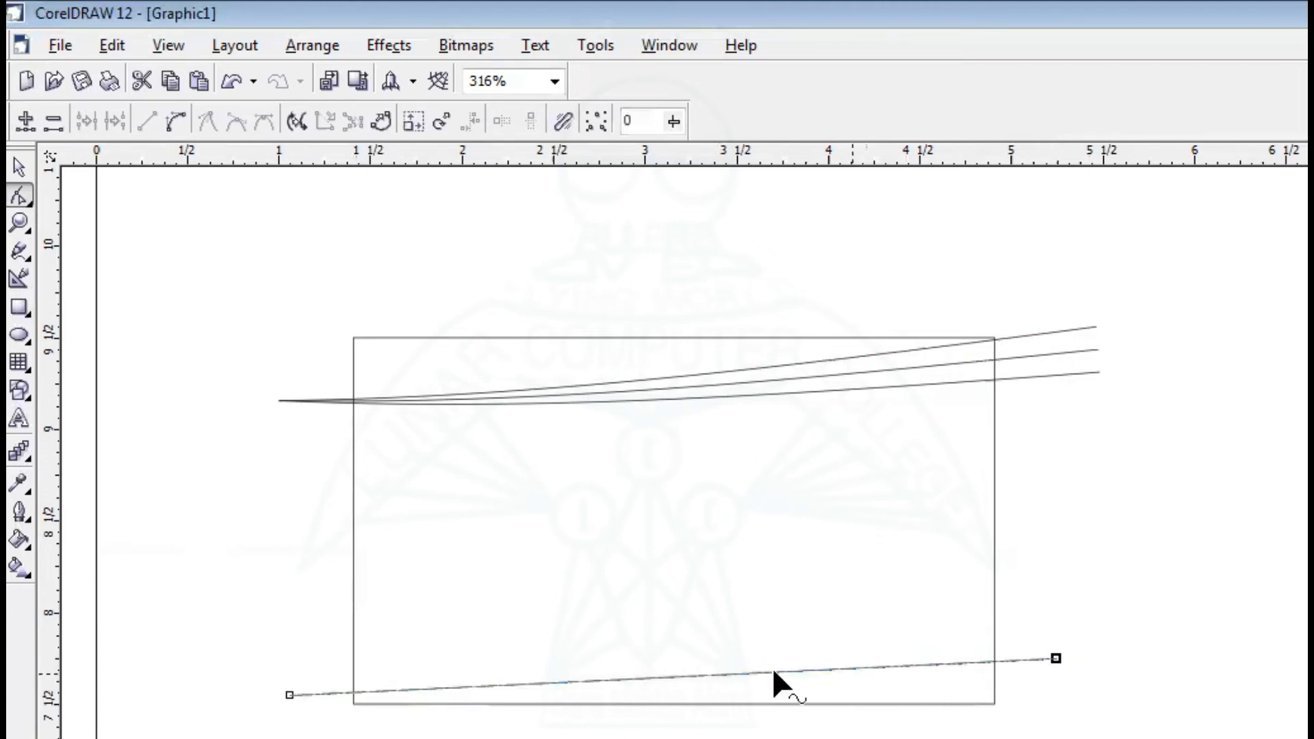
Rotate a copy of the lower line about 1.67° counter-clockwise around its left end
click(20, 166)
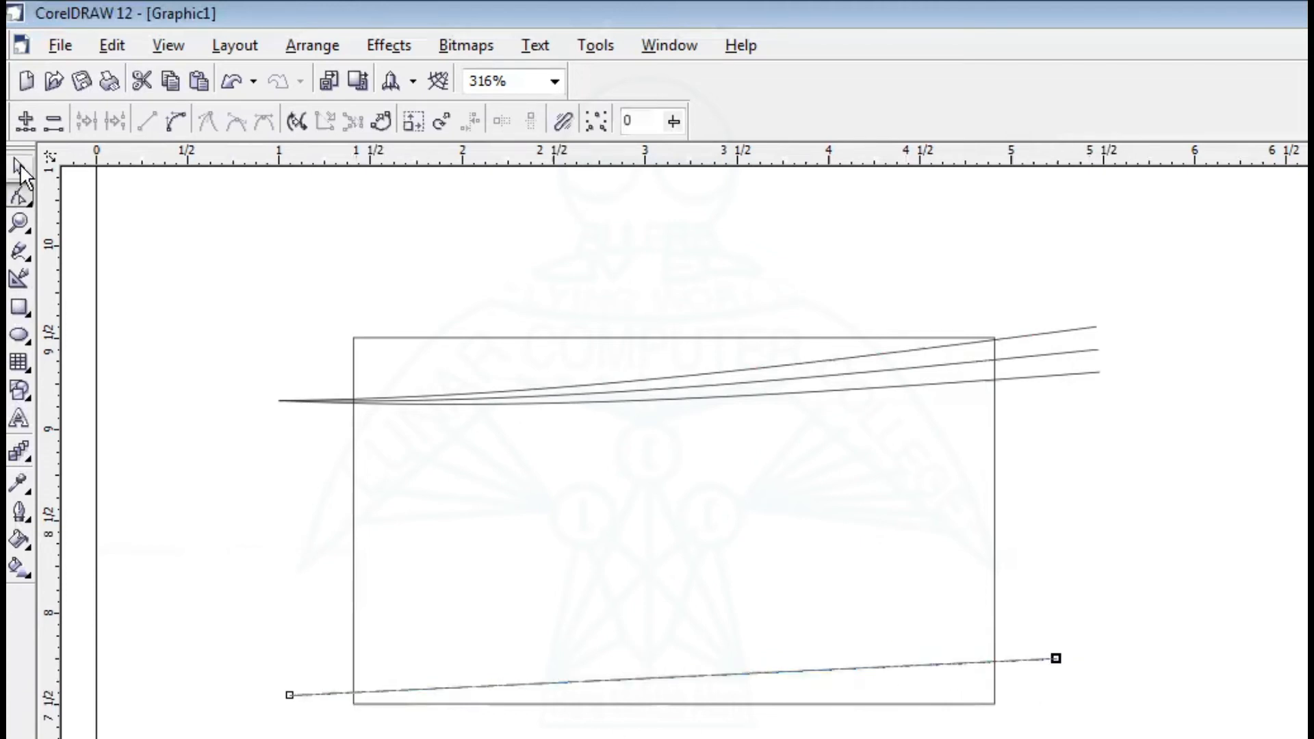
click(674, 680)
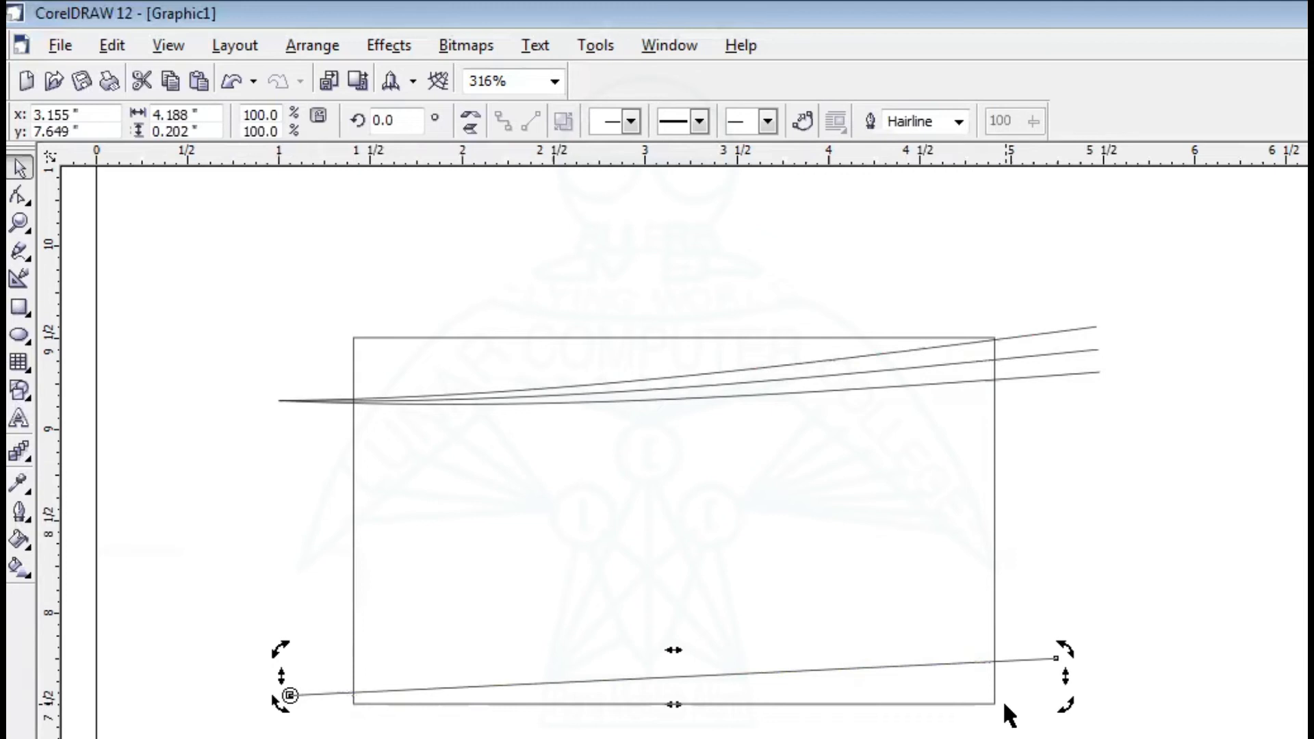
drag(1066, 659, 1062, 631)
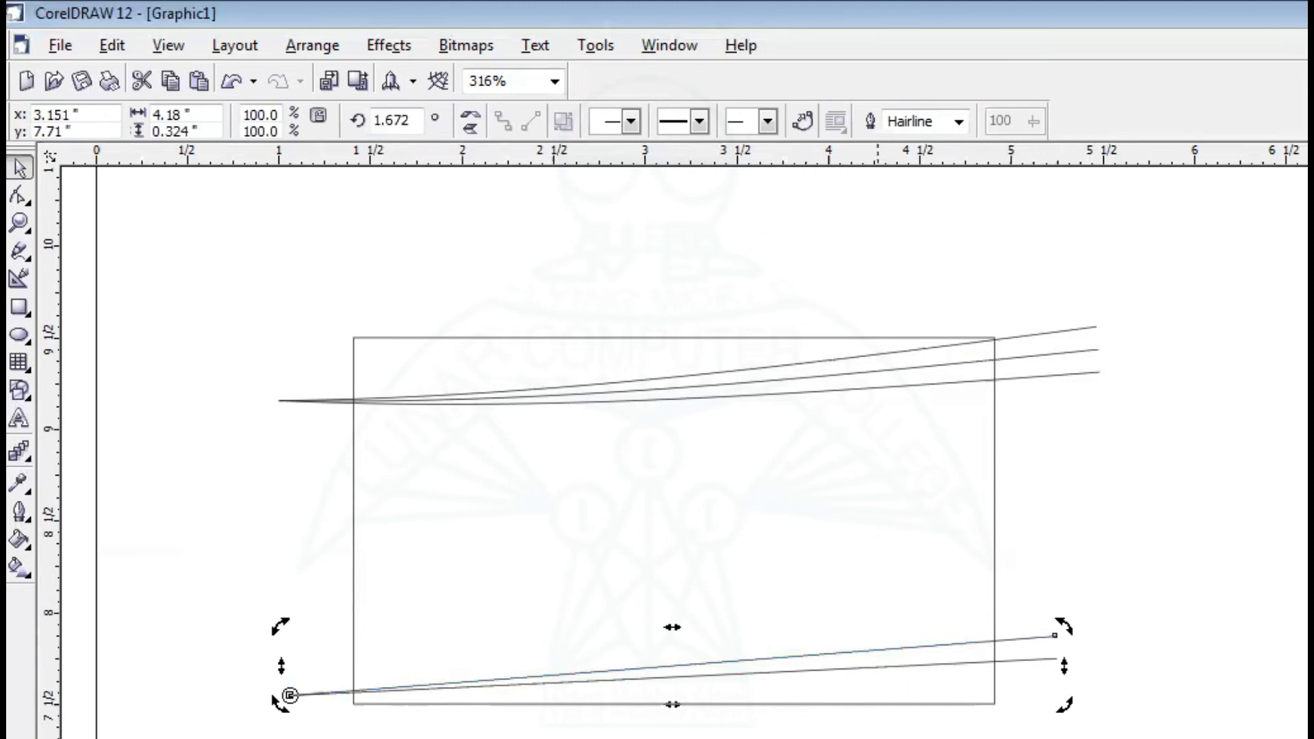
key(Escape)
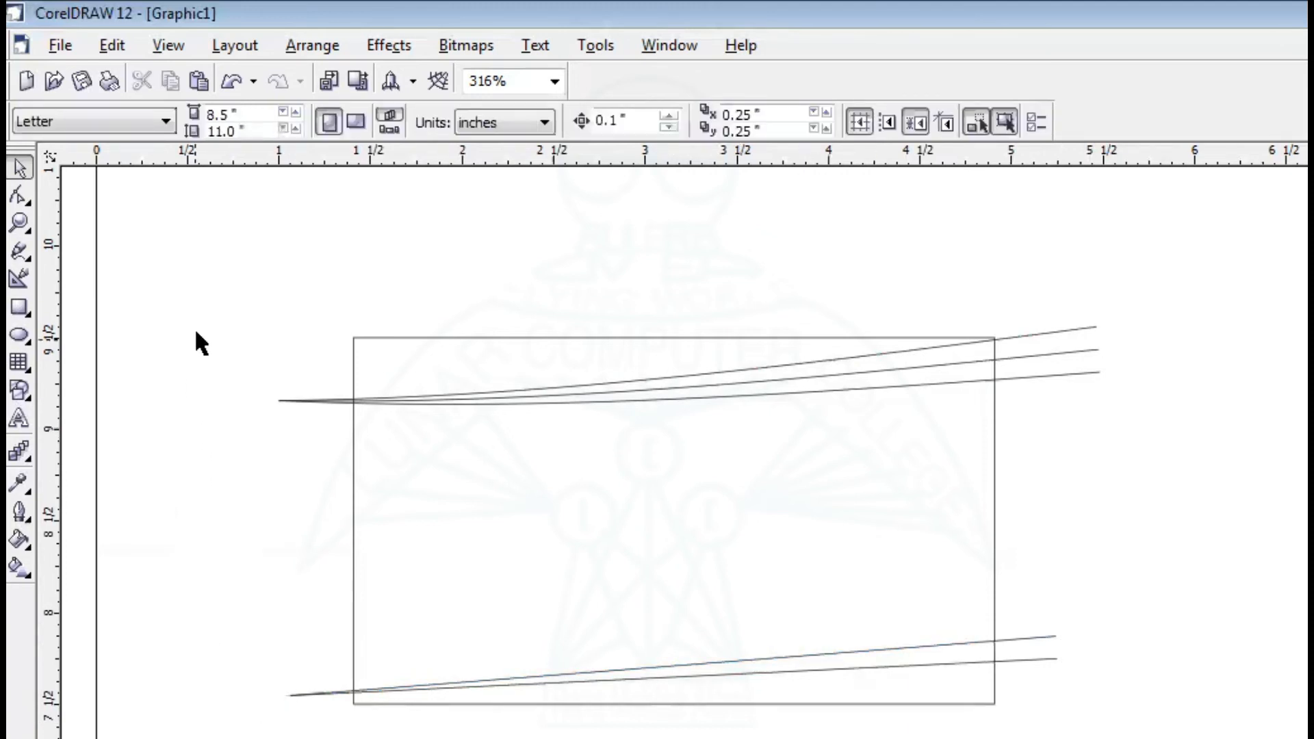
Trim the card rectangle with the three upper curves and the two lower slanted lines
scroll(205, 301, down, 1)
drag(189, 492, 722, 736)
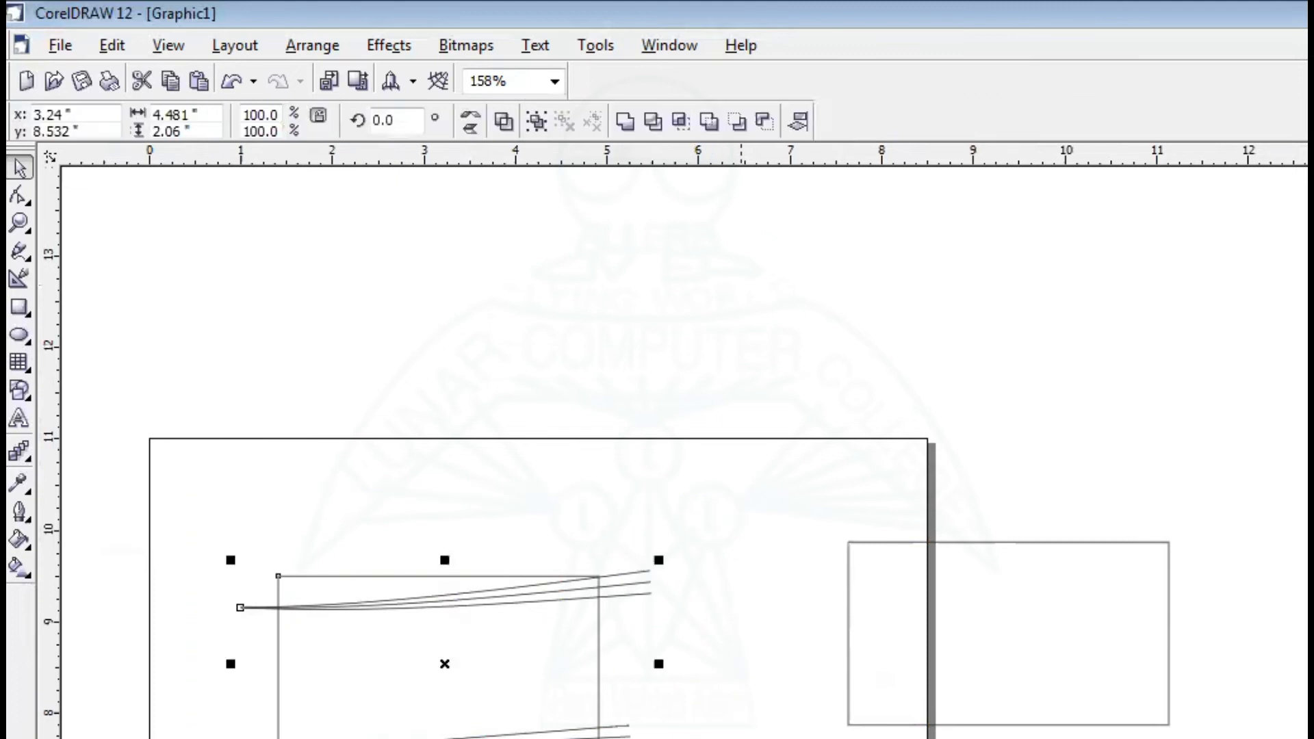
drag(730, 738, 727, 710)
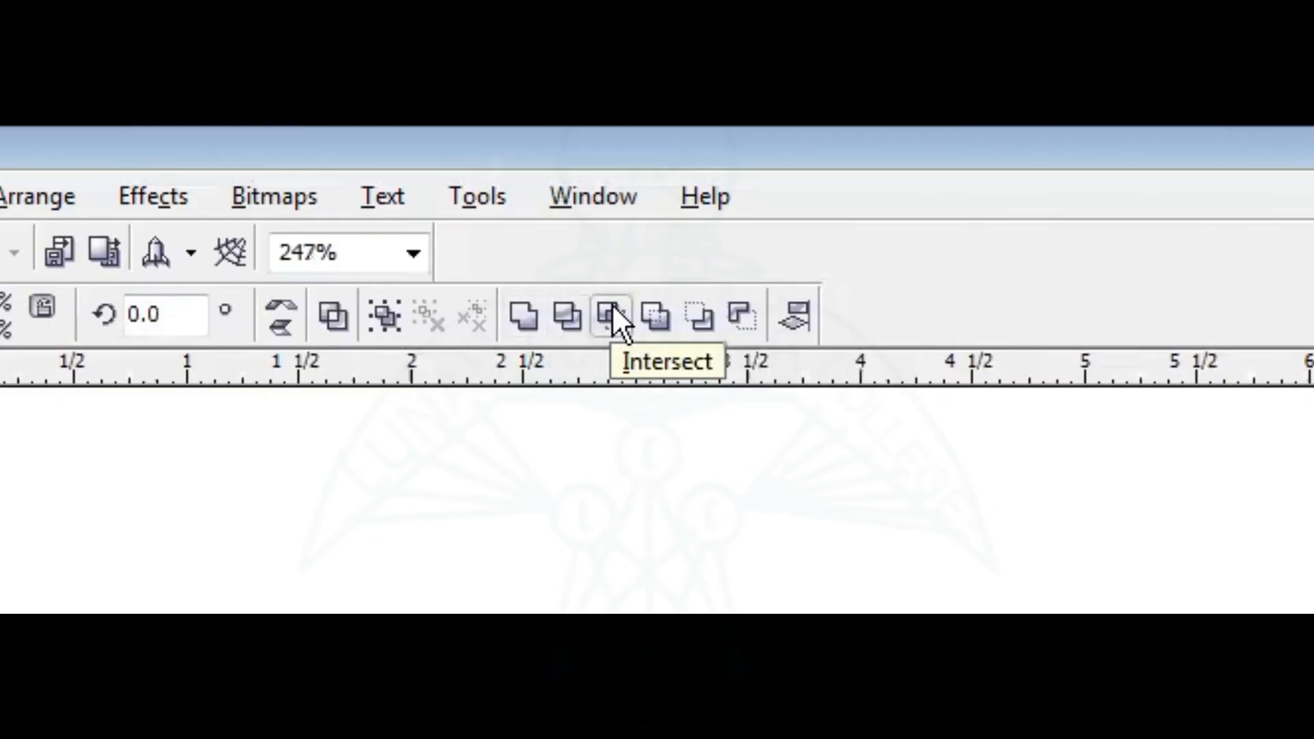
click(568, 306)
key(Escape)
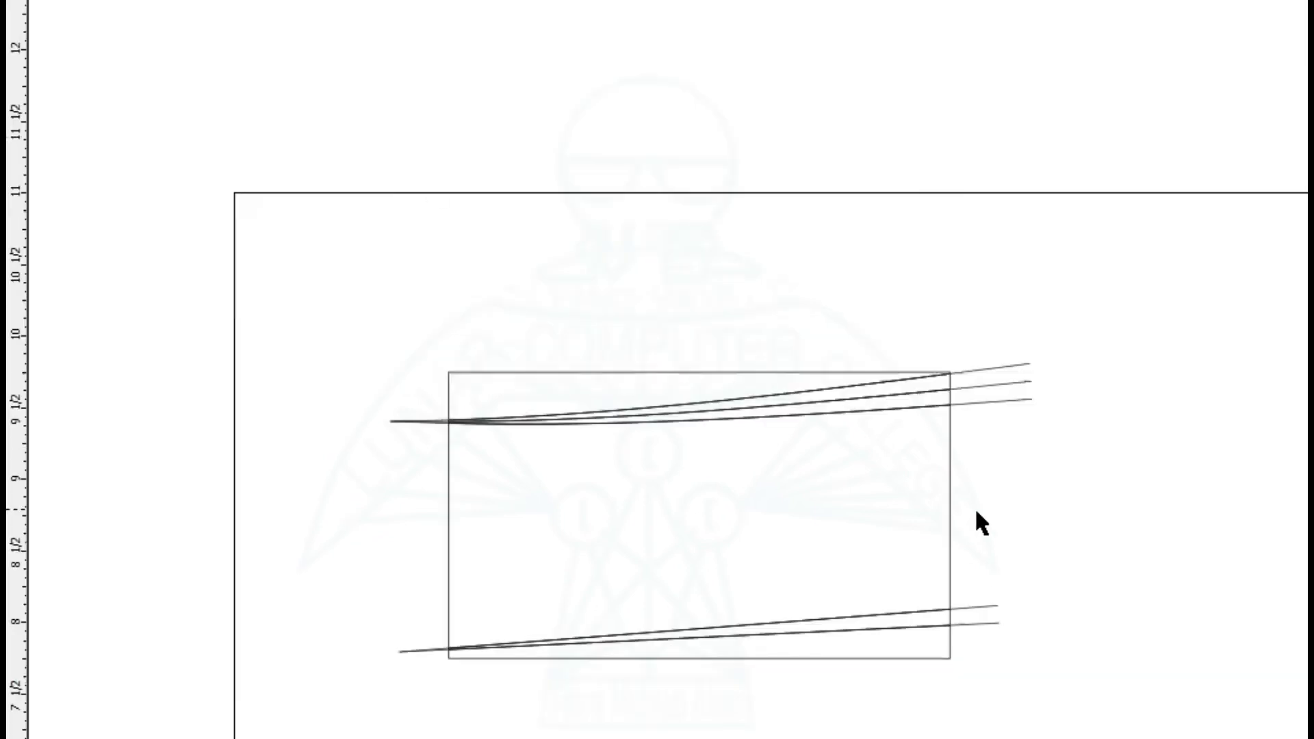
Delete the two slanted lines and the three curves used as cutters, keeping the trimmed card
click(982, 623)
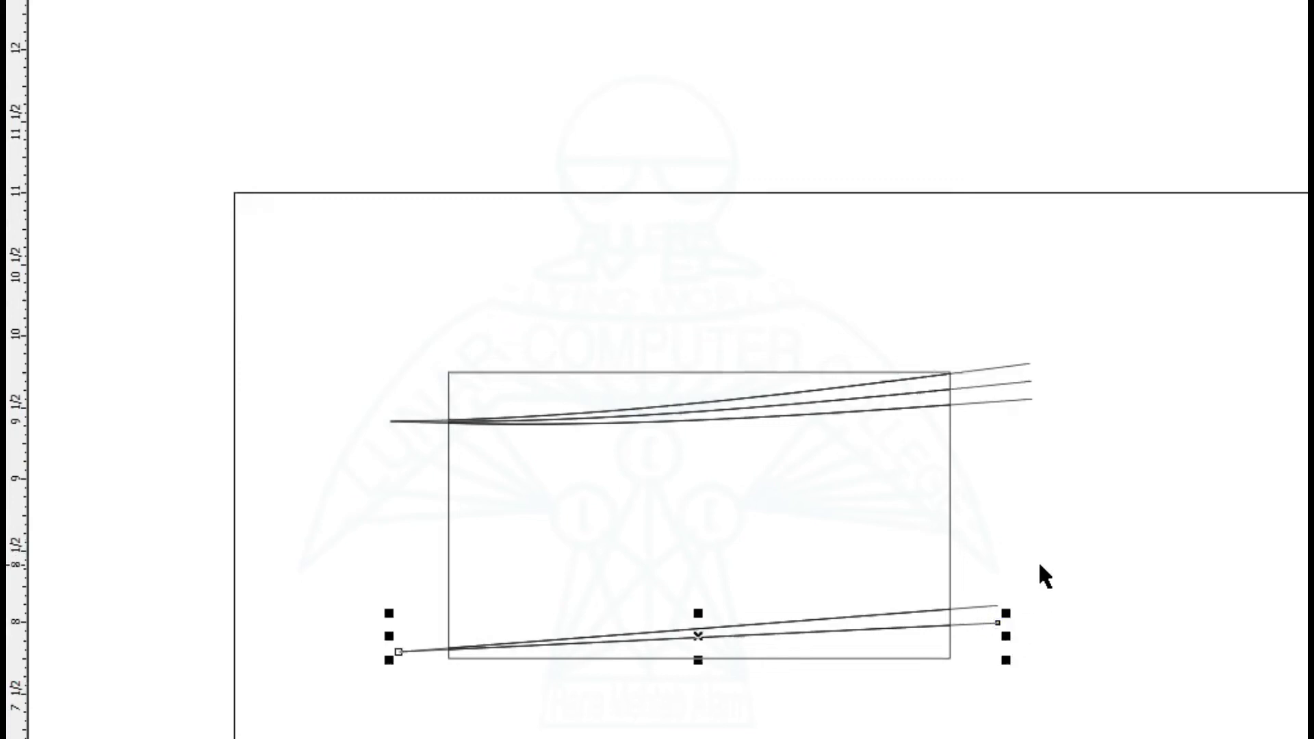
mouse_move(998, 622)
mouse_down()
mouse_move(1000, 593)
mouse_move(992, 606)
mouse_up()
key(Delete)
click(1000, 401)
key(Delete)
click(1000, 384)
key(Delete)
click(1000, 366)
key(Delete)
Move the trimmed card about 0.35 inch to the left and 0.45 inch up on the page
drag(385, 288, 979, 725)
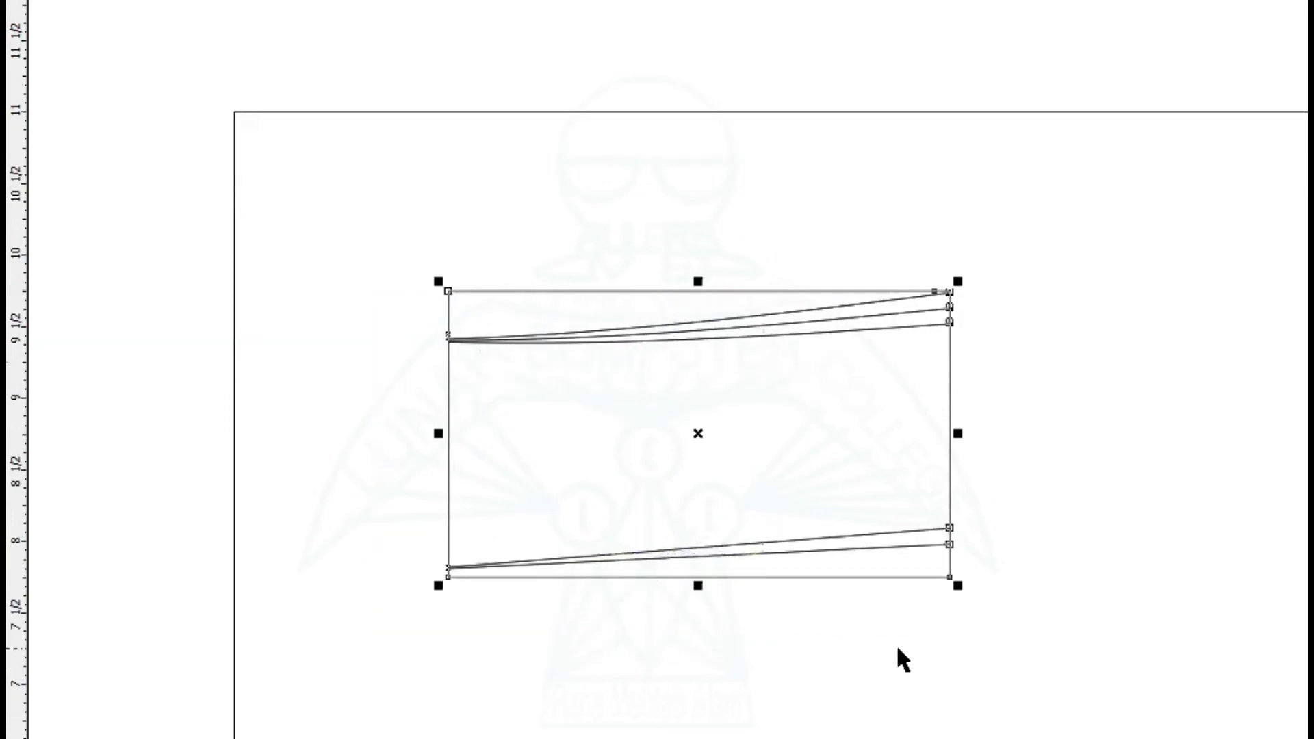
key(shift+F2)
scroll(822, 566, down, 1)
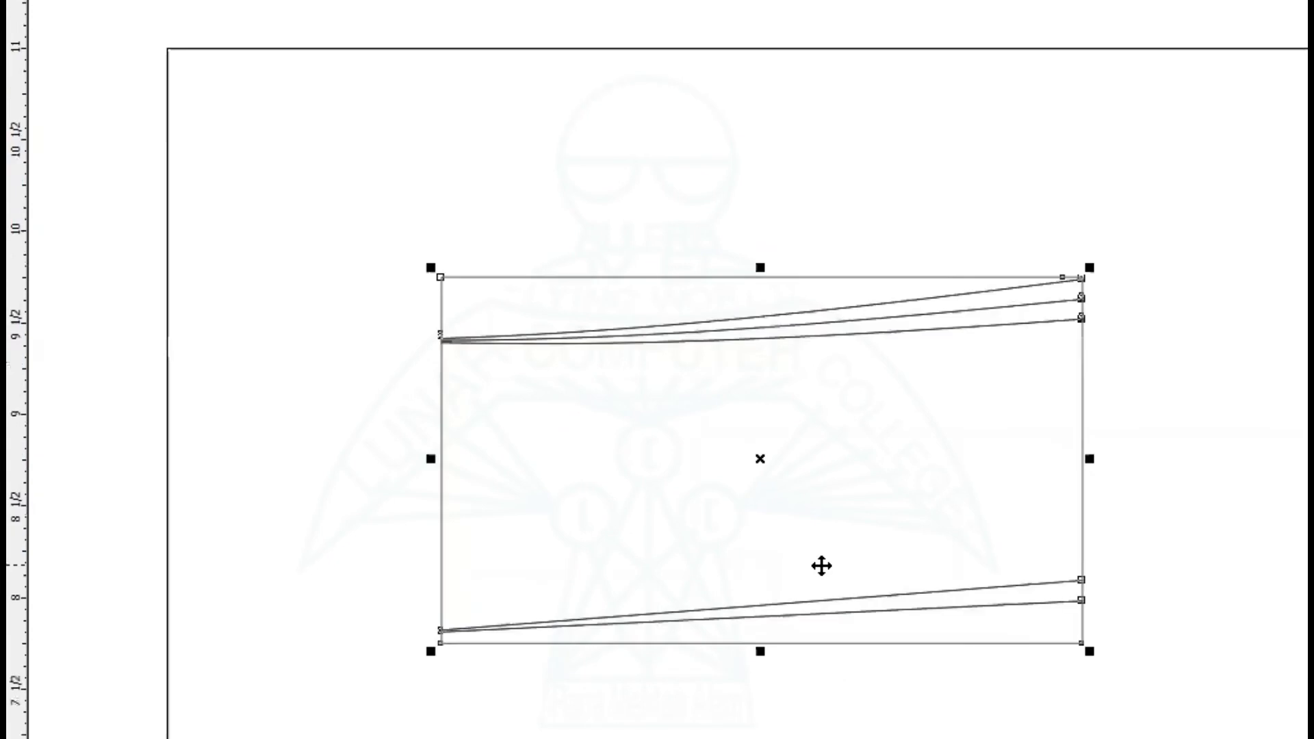
click(466, 162)
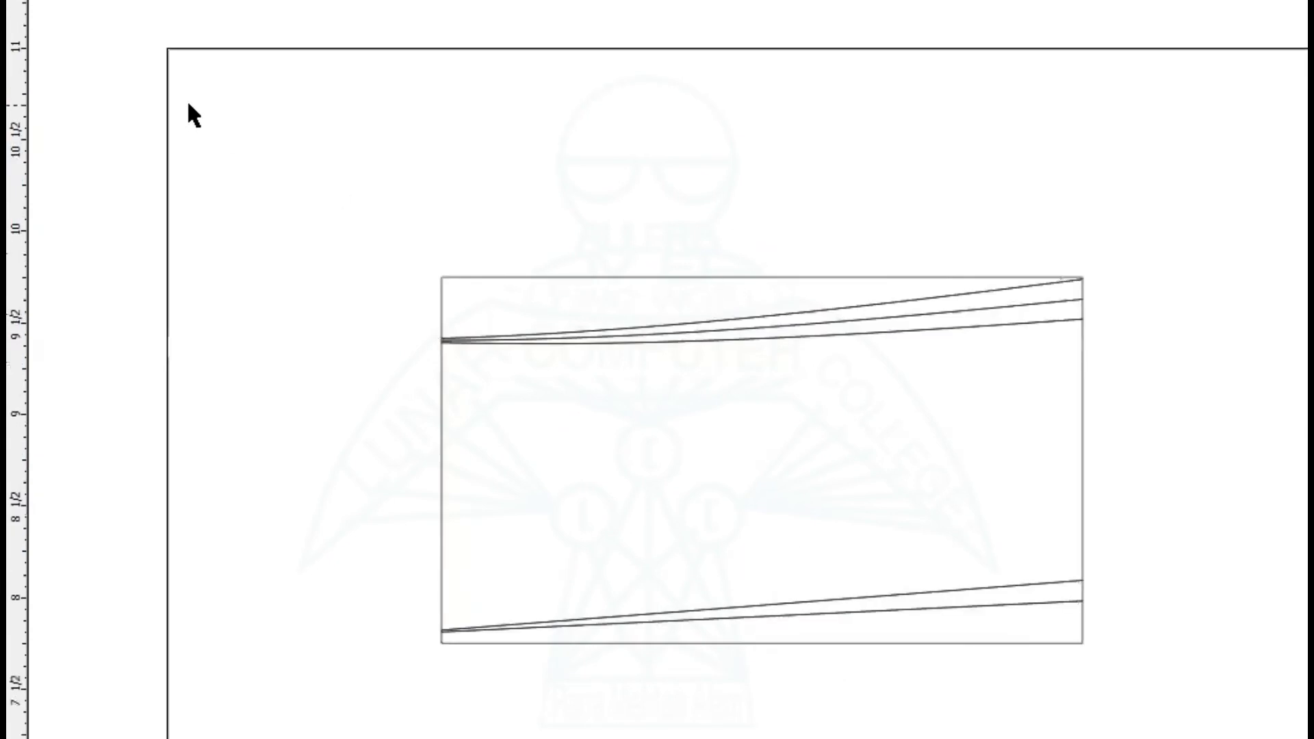
click(442, 303)
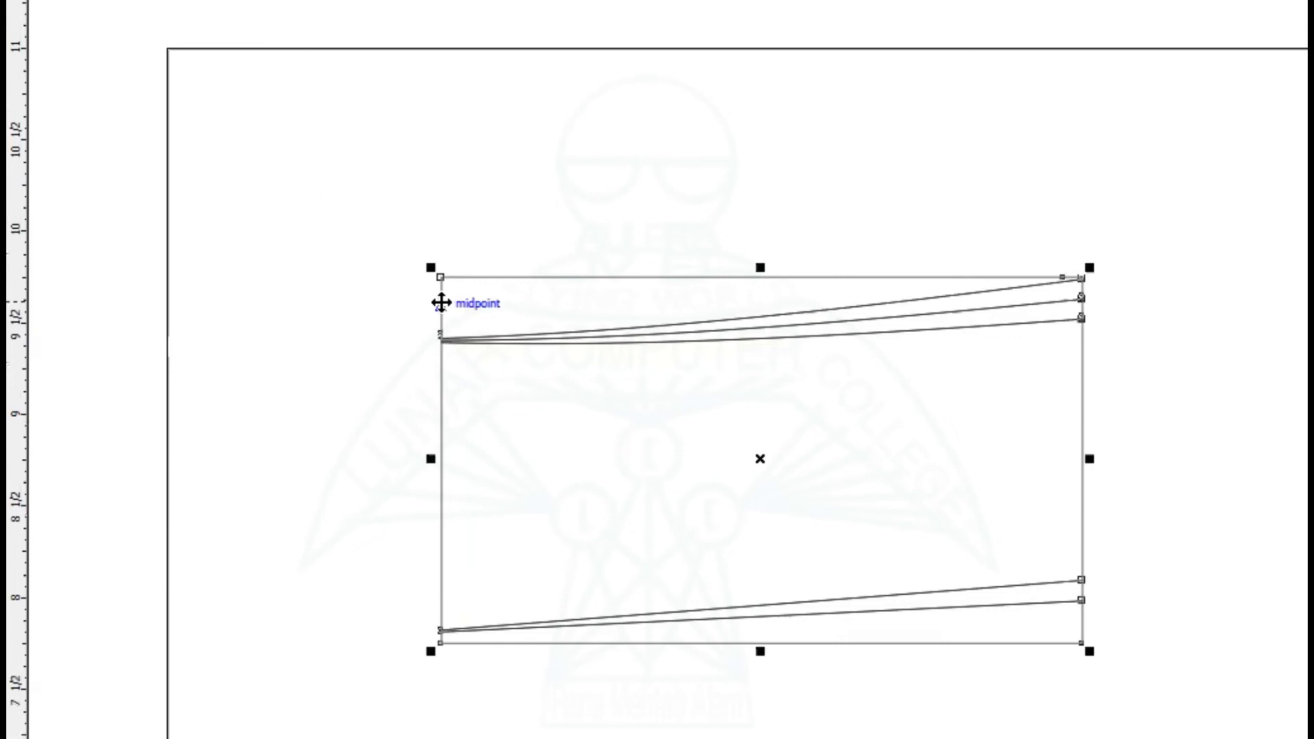
drag(776, 334, 709, 284)
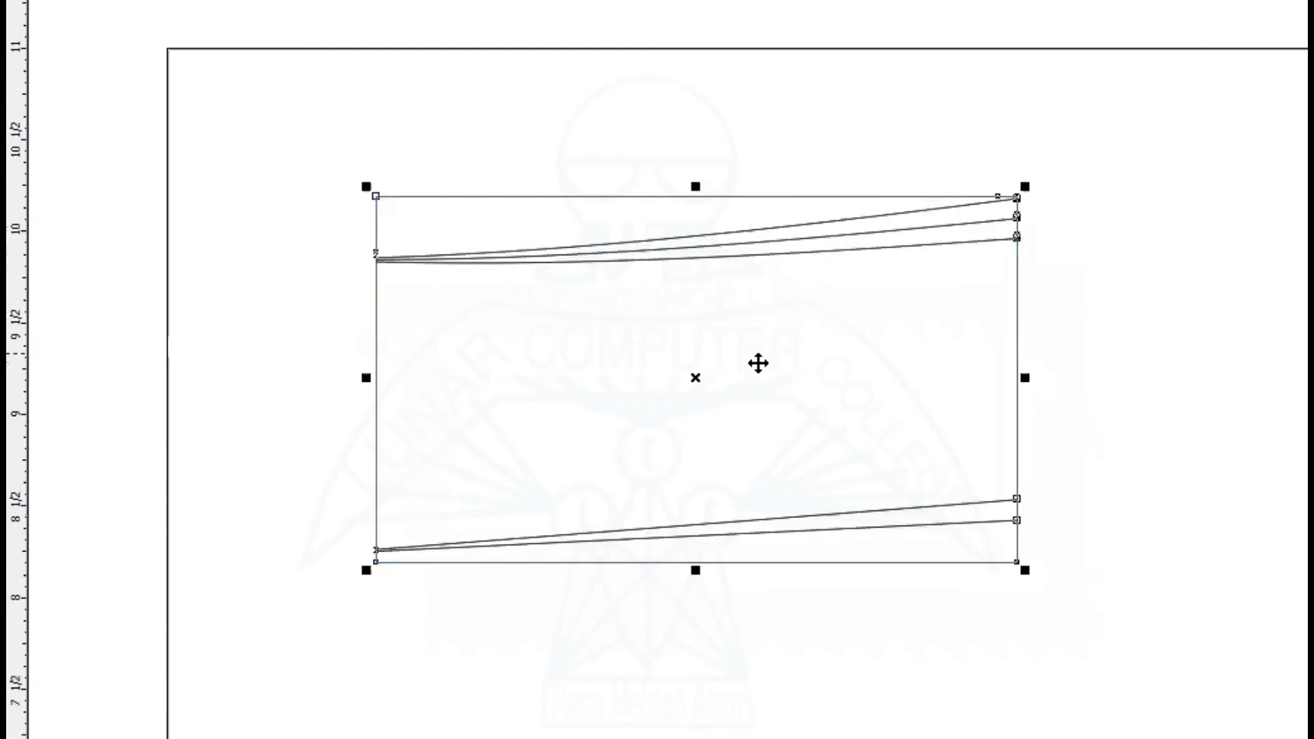
click(1119, 250)
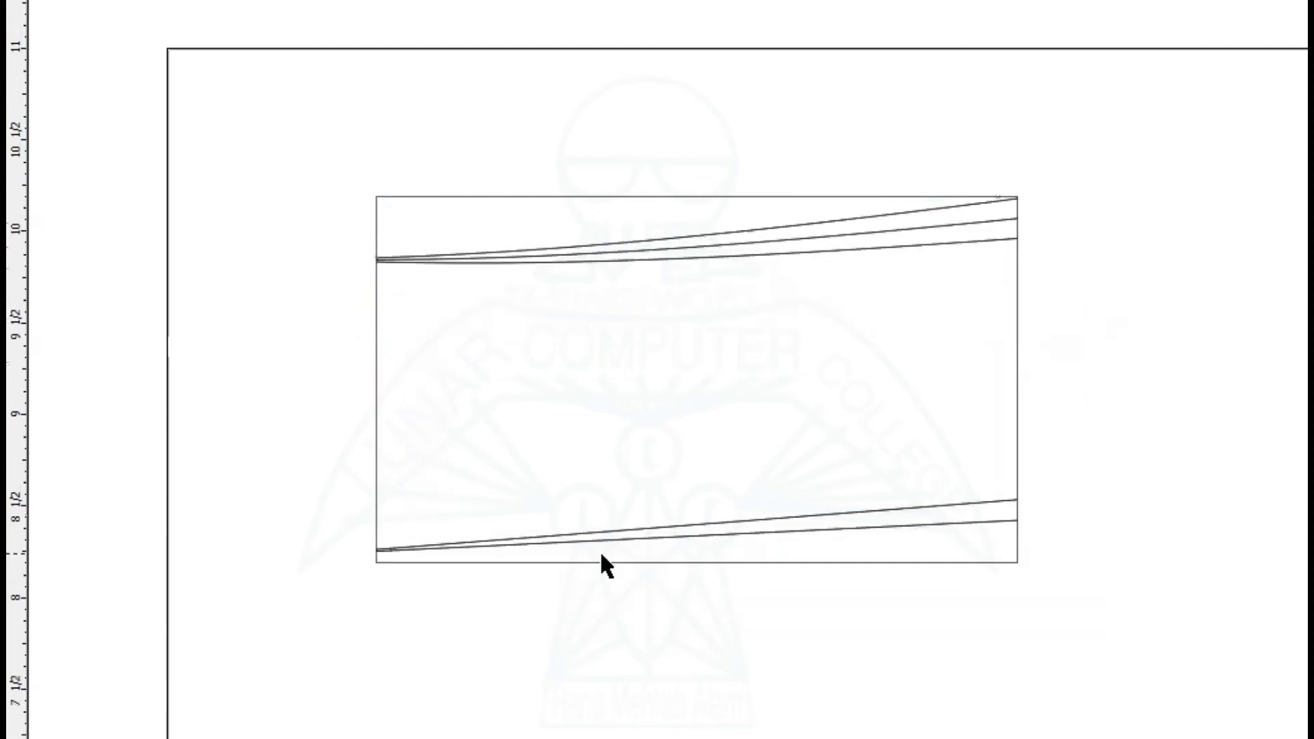
Break the trimmed card apart into separate shapes and test selecting individual areas
click(567, 359)
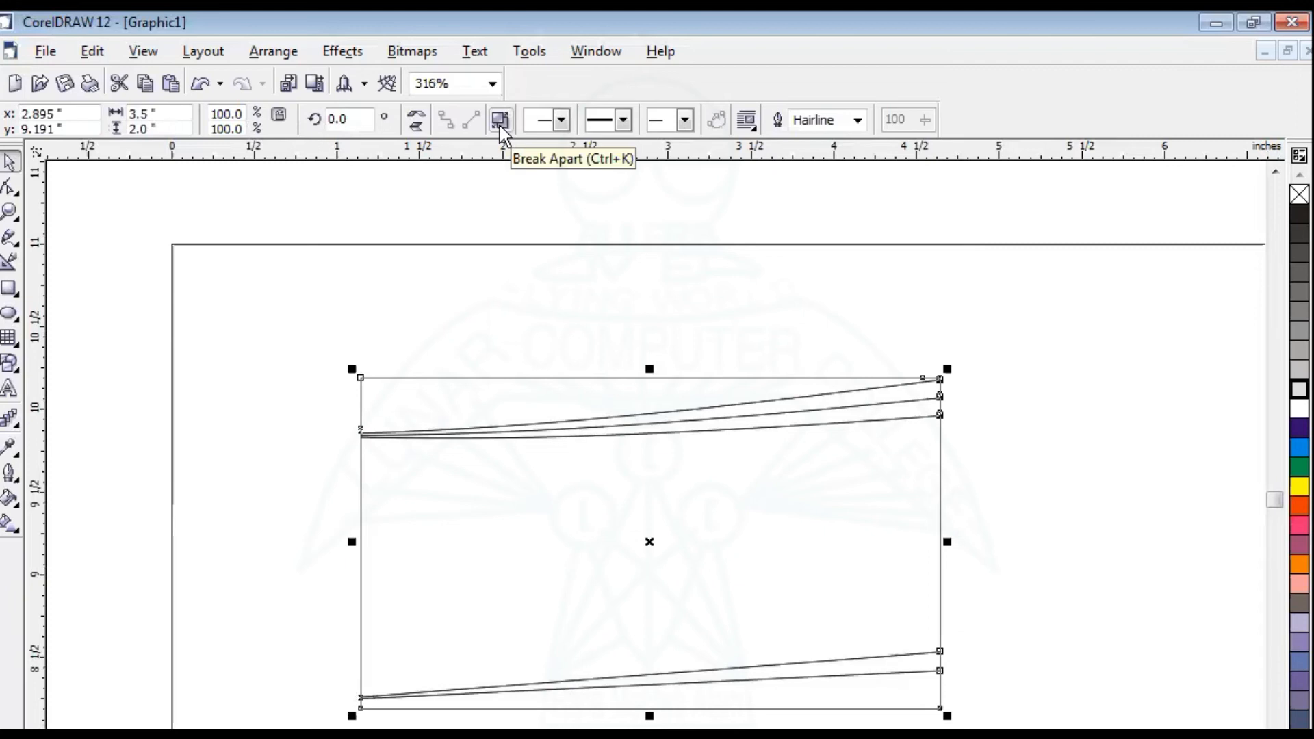
click(134, 420)
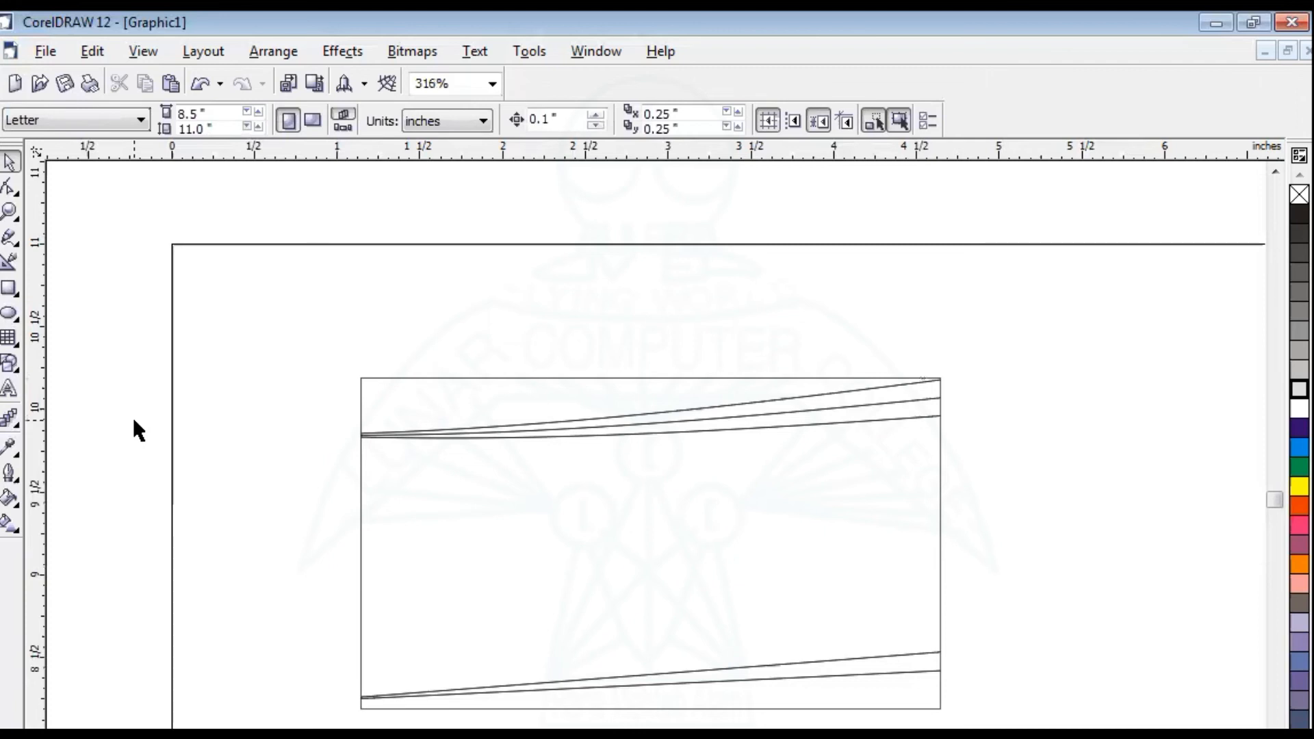
click(841, 400)
click(1065, 394)
click(868, 390)
click(816, 421)
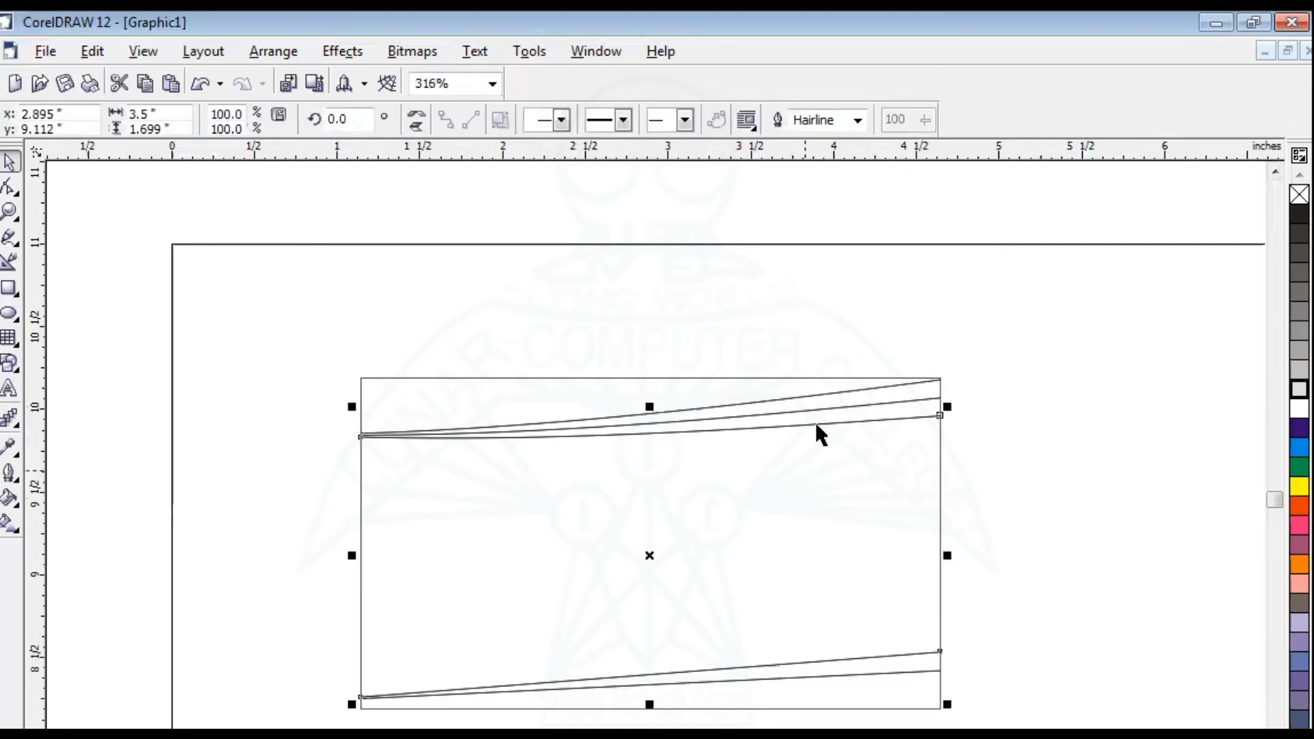
click(816, 422)
click(1077, 455)
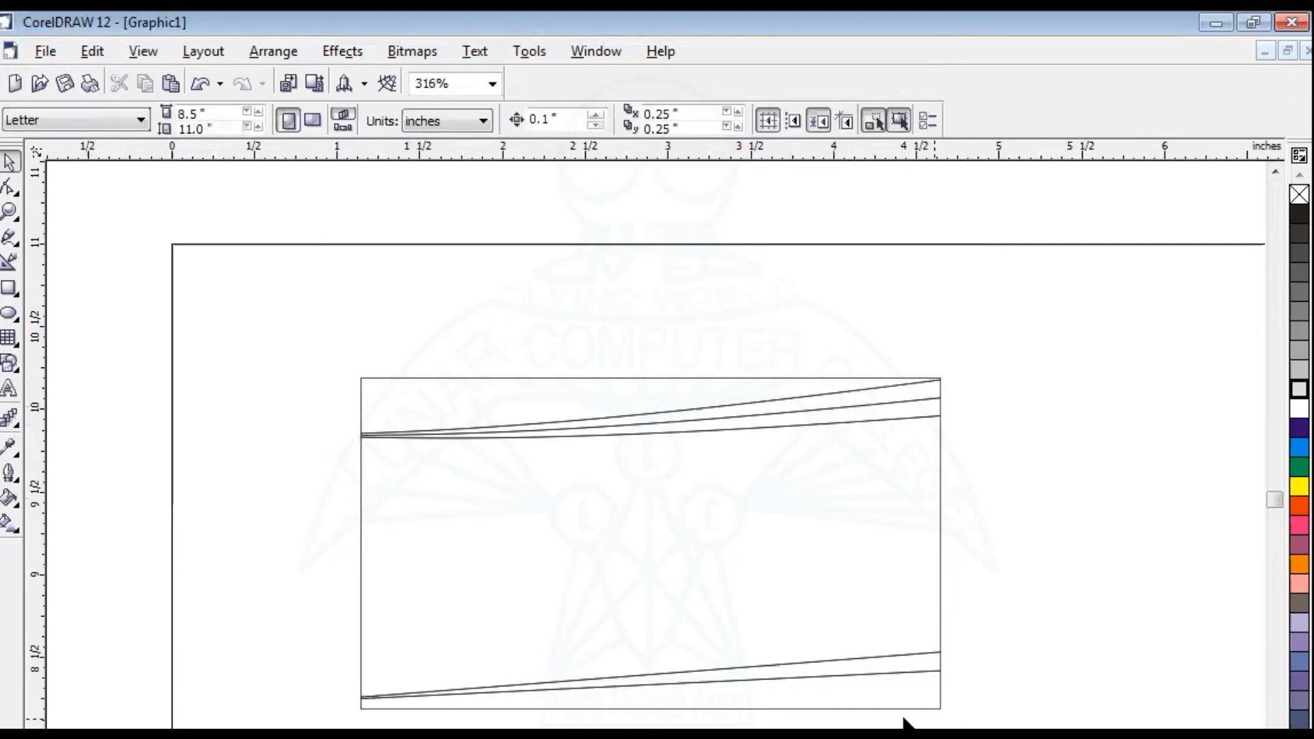
Fill the lower slanted band with blue and the strip beneath it with orange-red
click(902, 672)
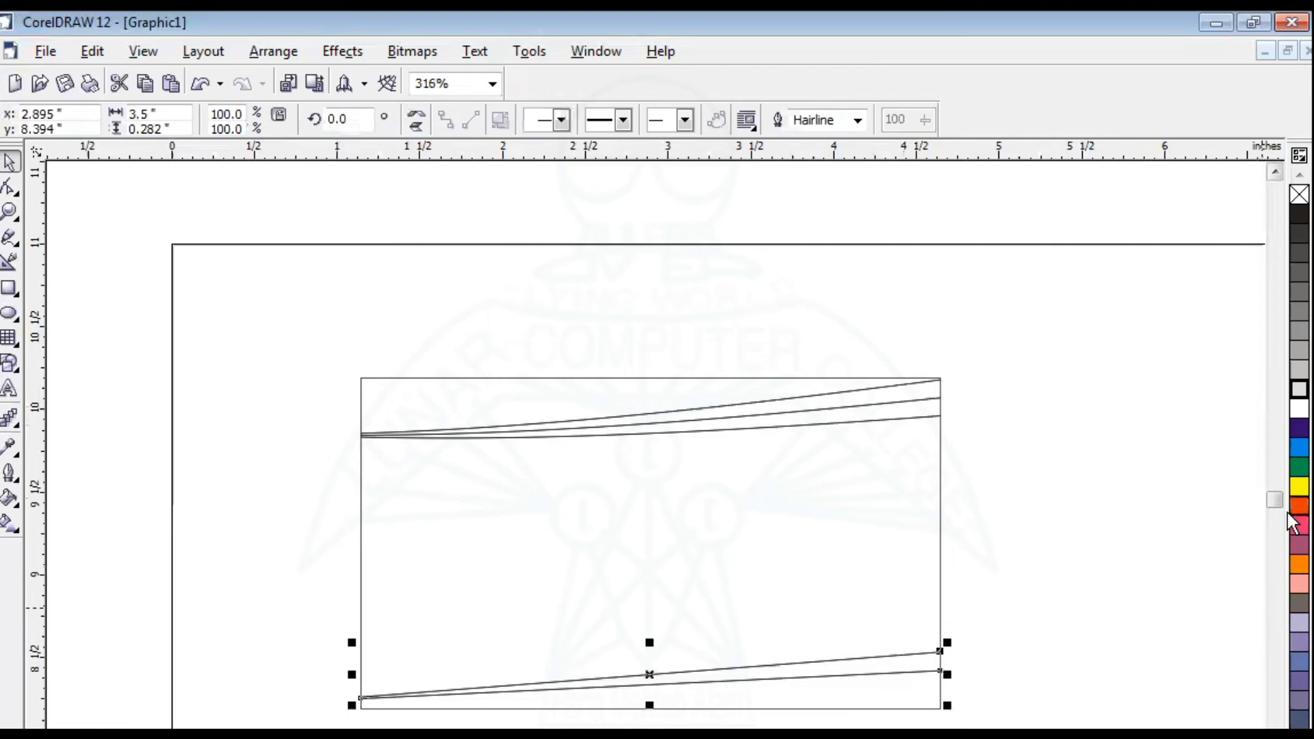
click(1299, 447)
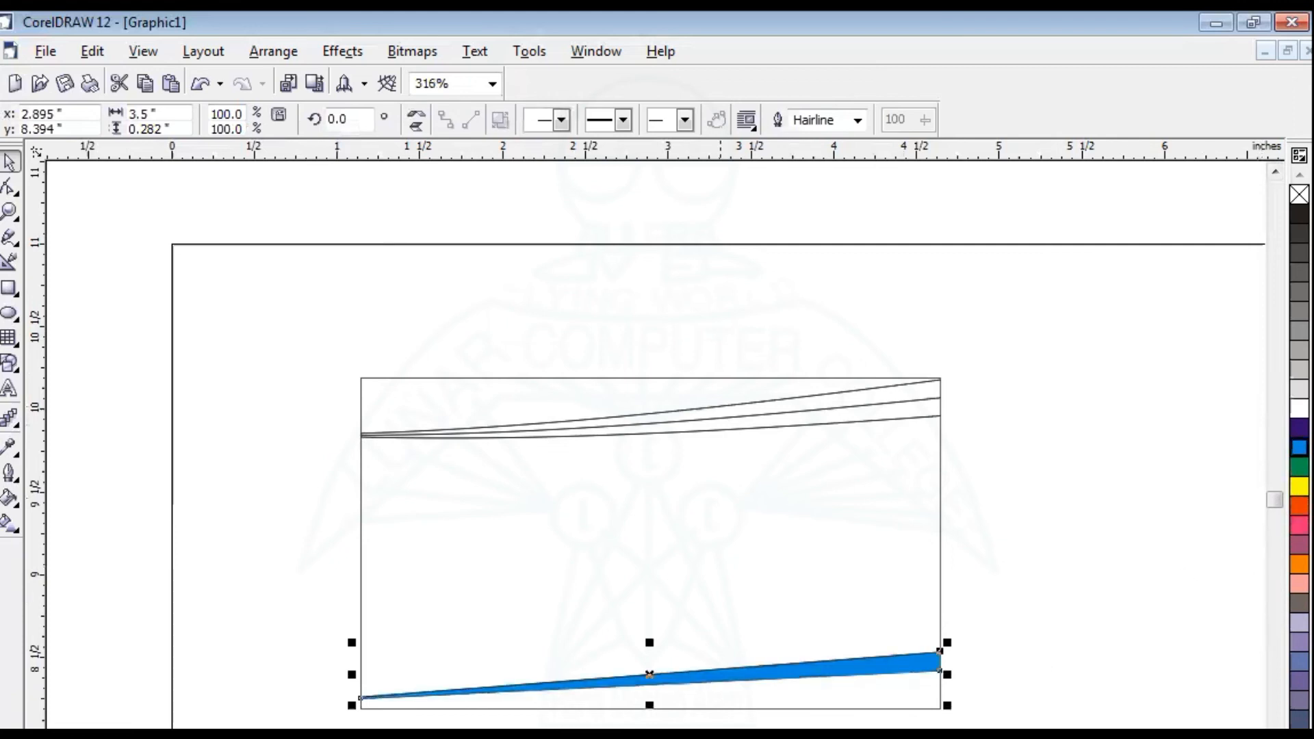
click(779, 705)
click(781, 700)
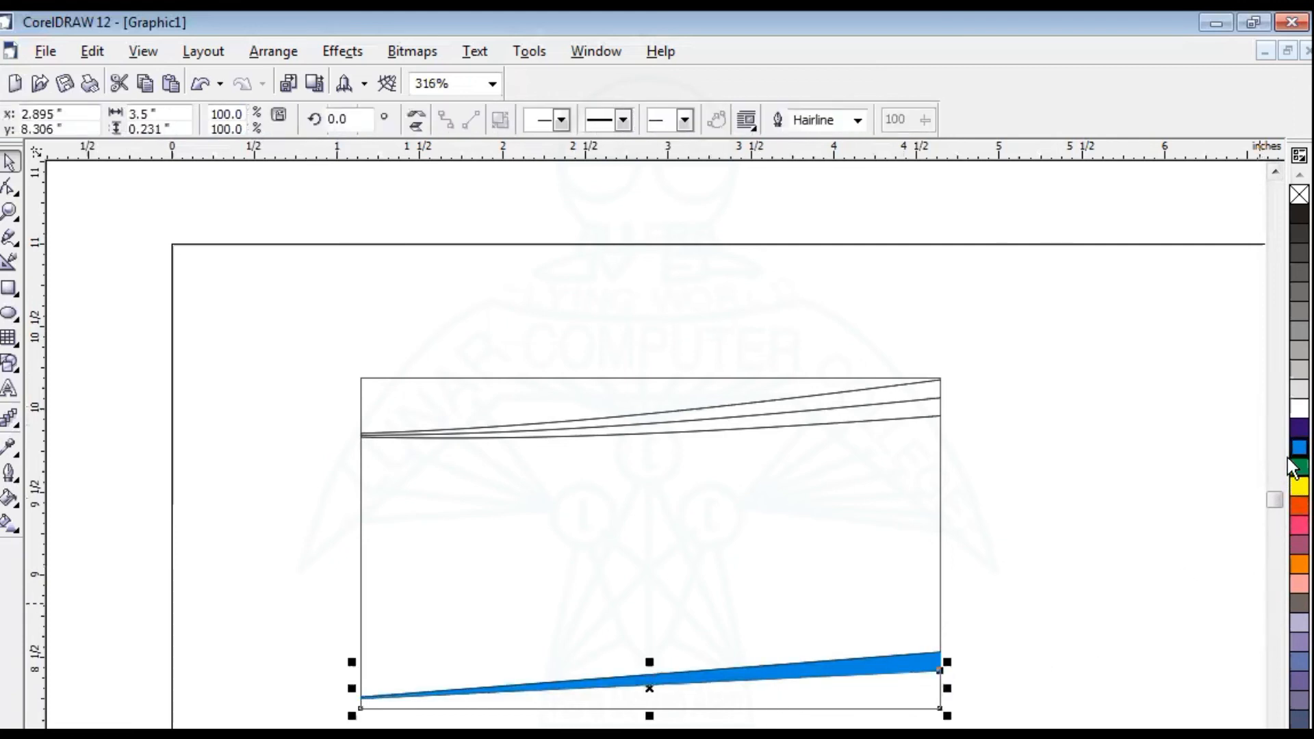
click(1292, 503)
click(1149, 623)
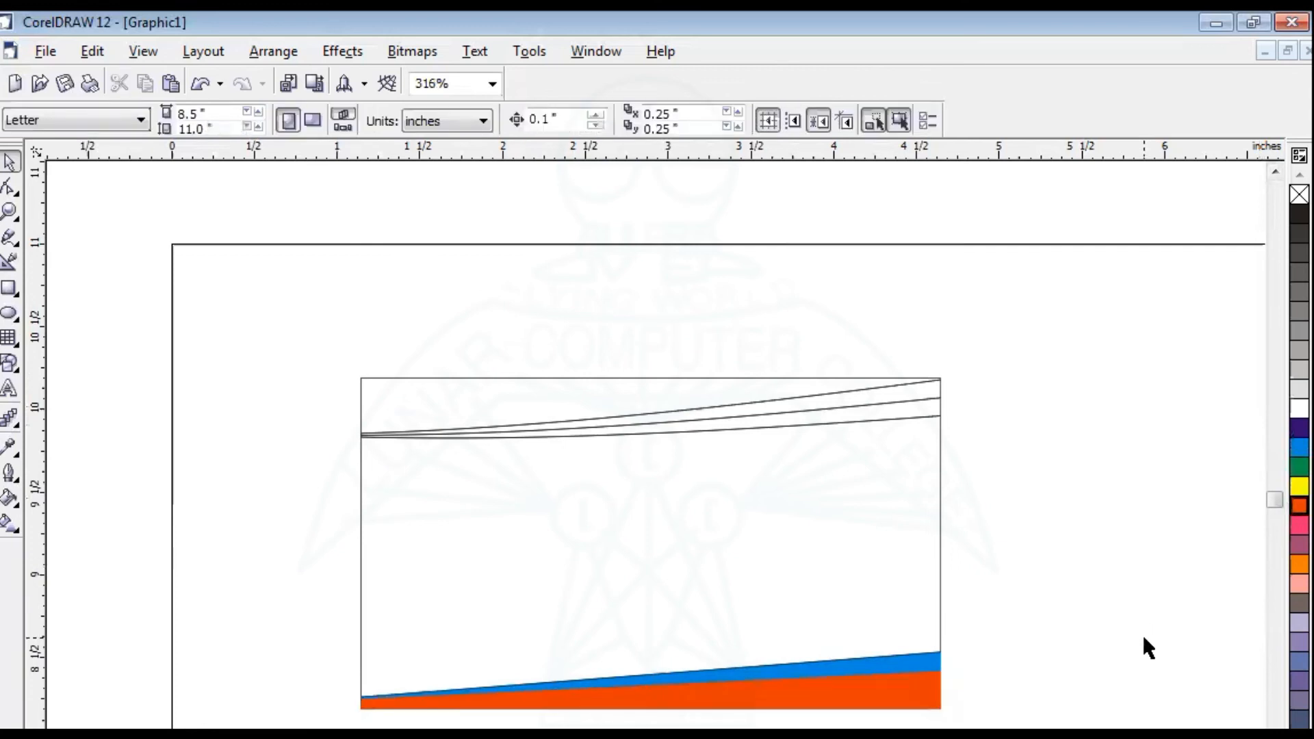
Fill the card's top area with blue, the upper curved band with orange-red, and the lower curved band with mauve
click(649, 389)
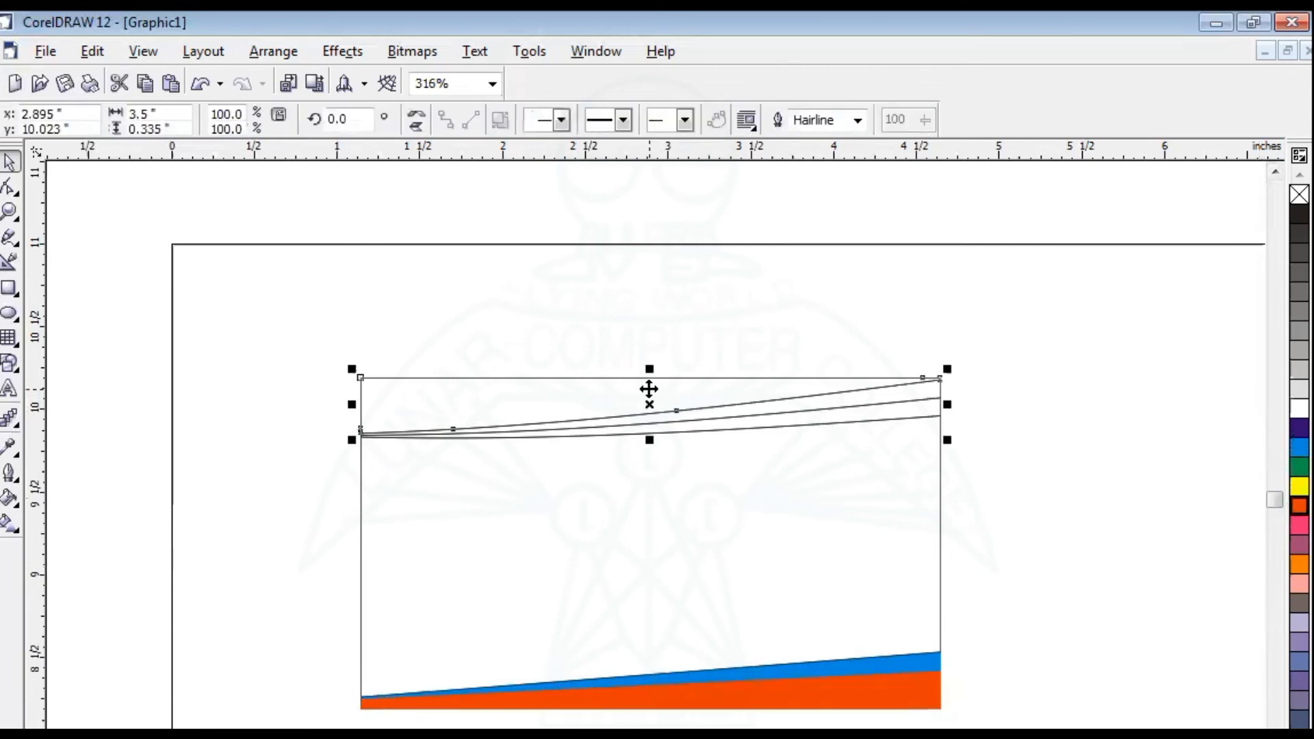
click(1292, 448)
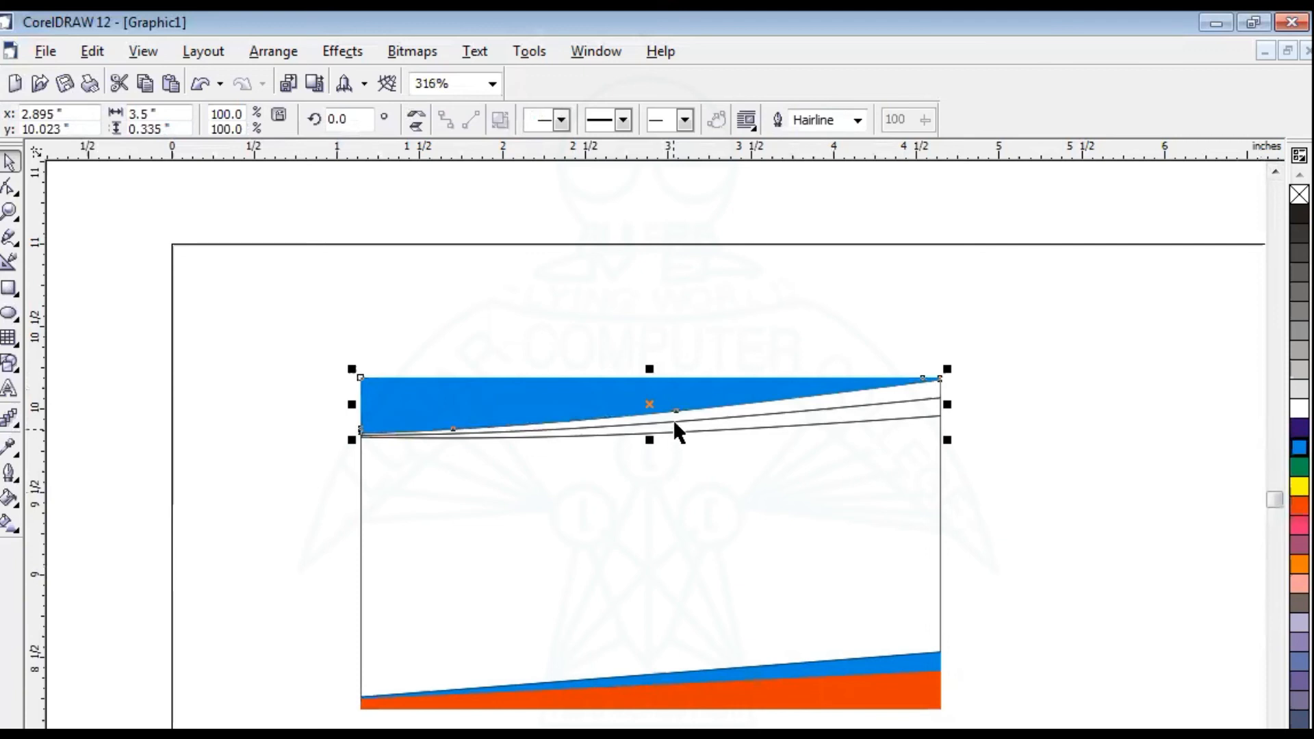
click(696, 410)
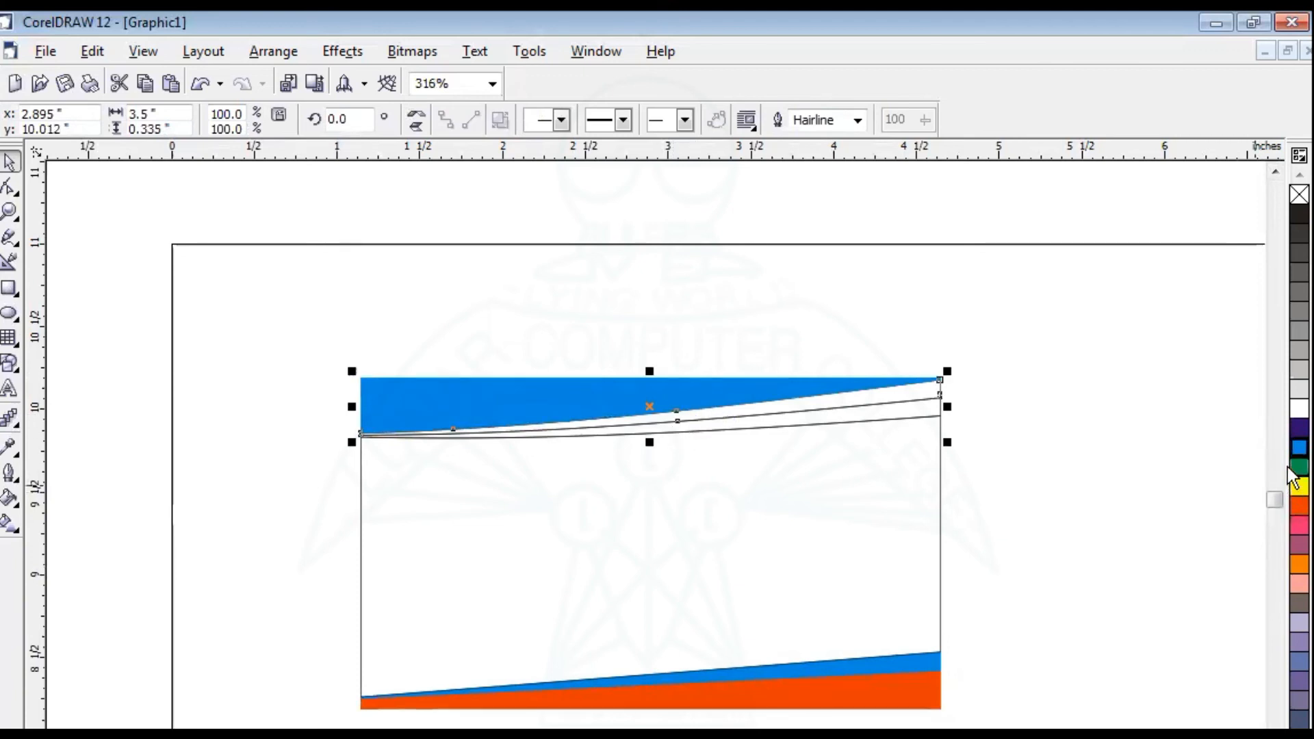
click(1292, 505)
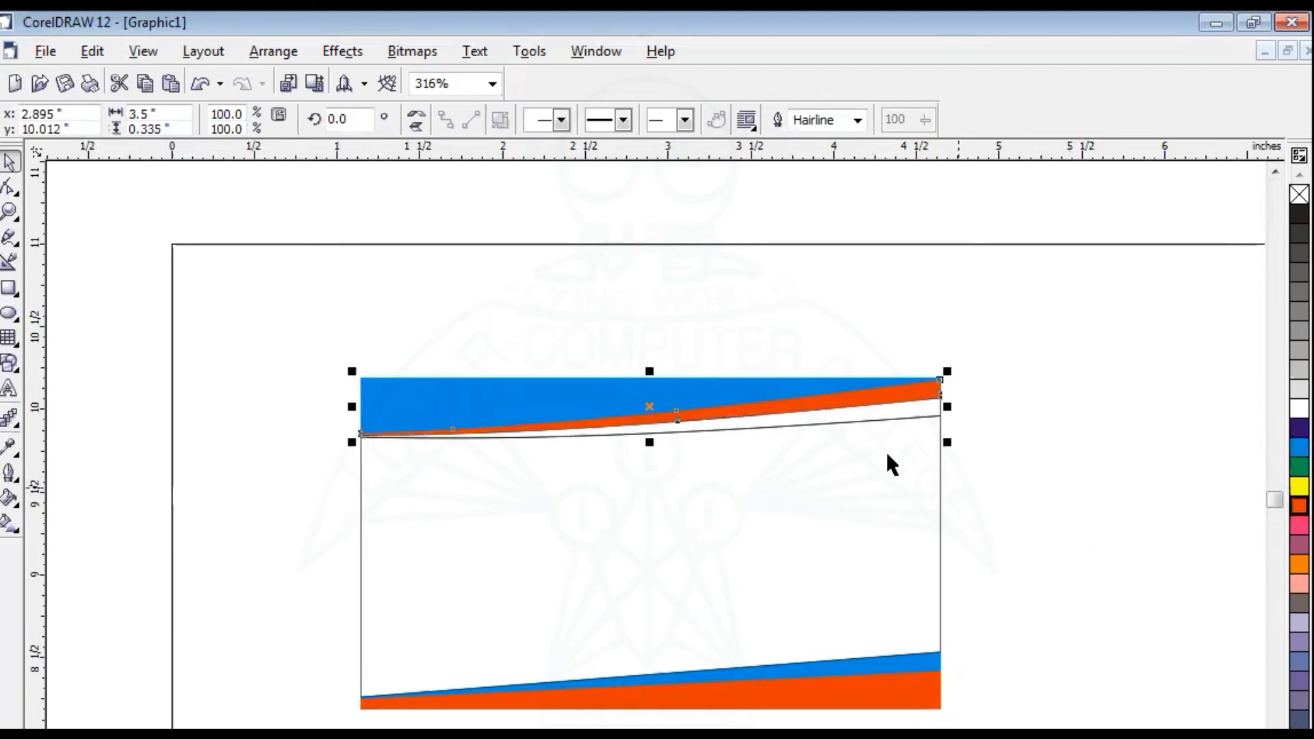
click(1299, 544)
key(Escape)
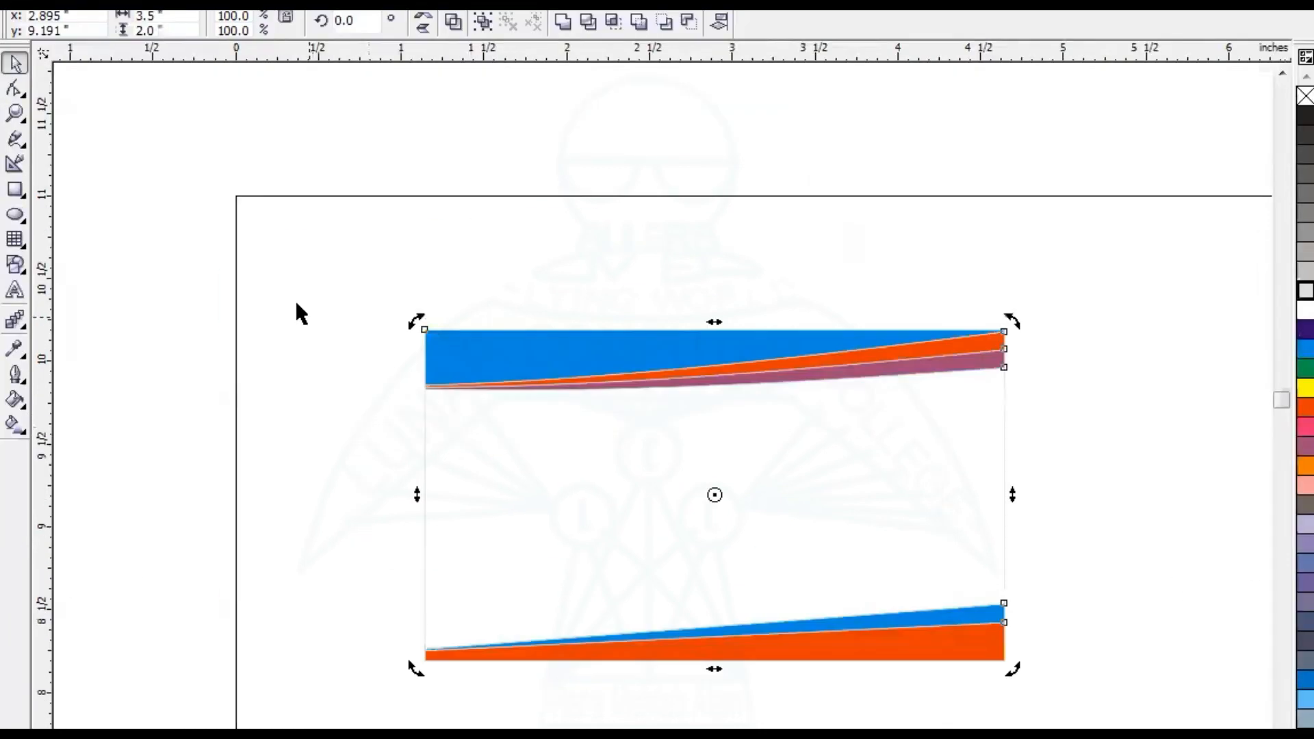
Nudge the name, job title and logo up 0.1 inch, and raise the contact details 0.1 inch clear of the bottom bands
key(Escape)
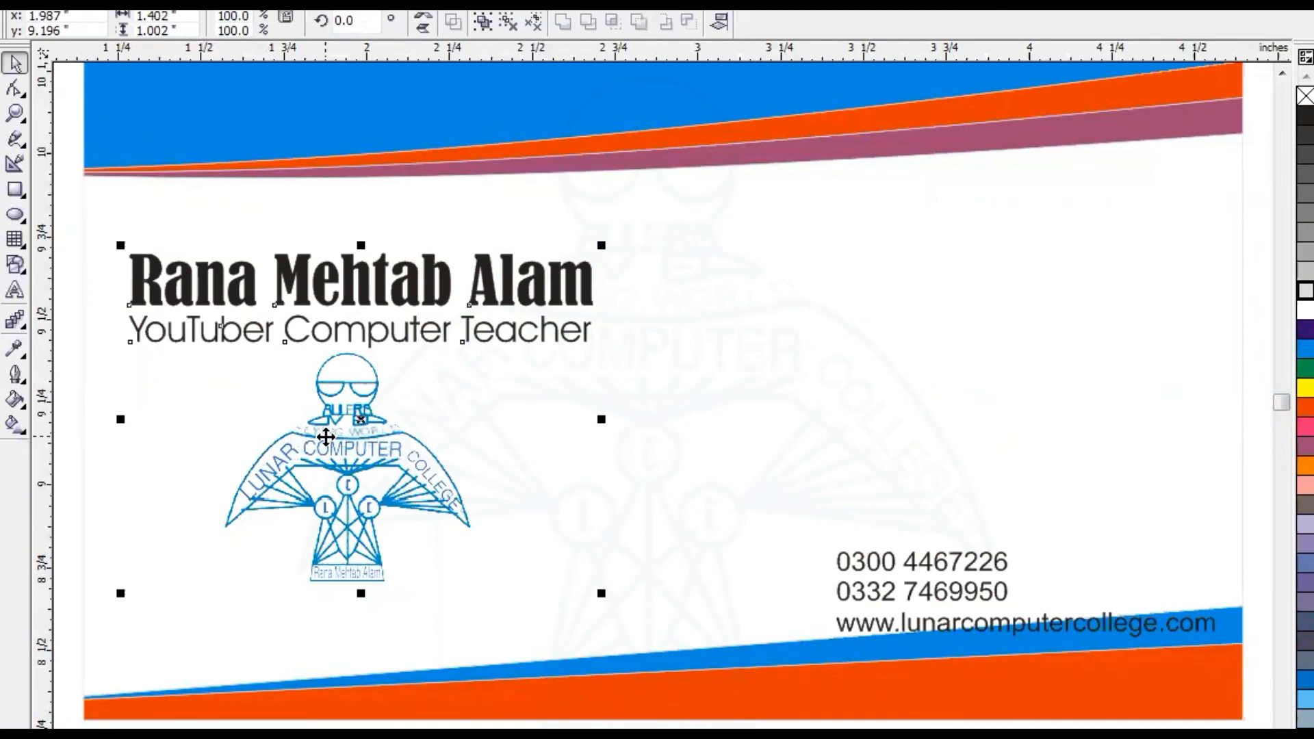
key(Up)
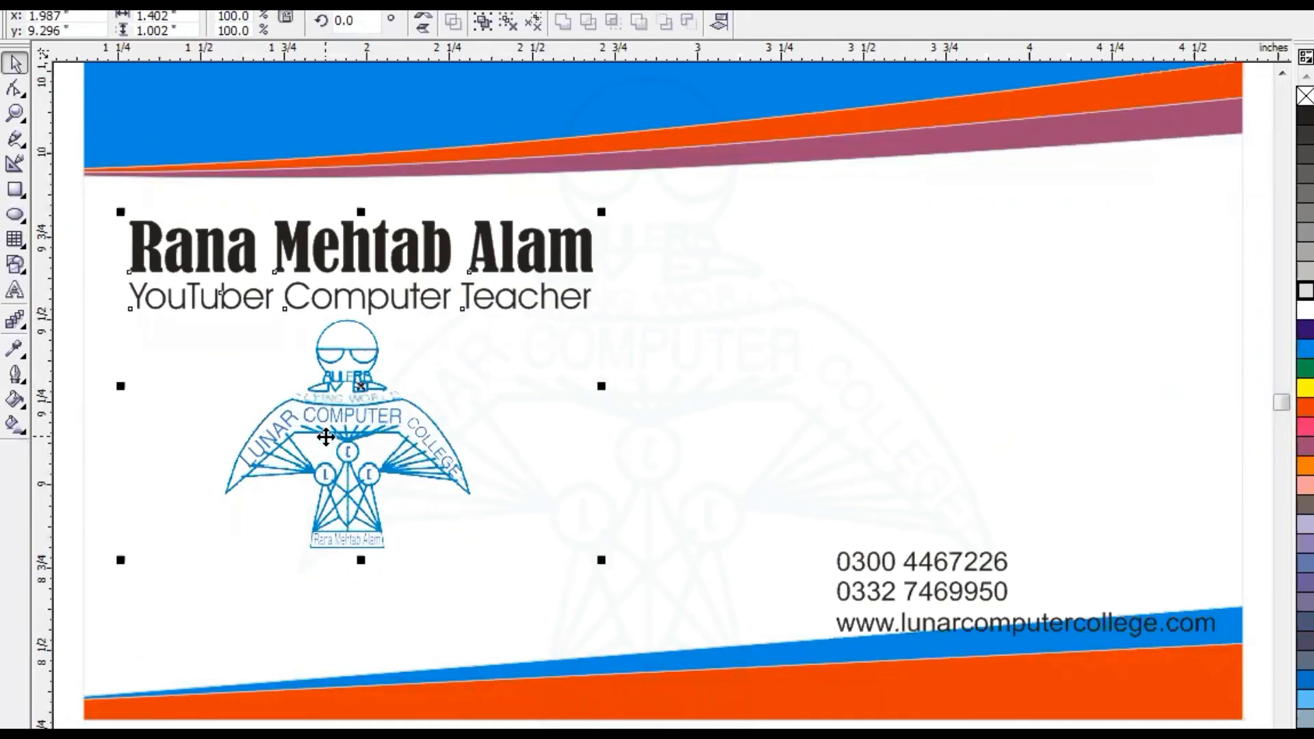
click(984, 580)
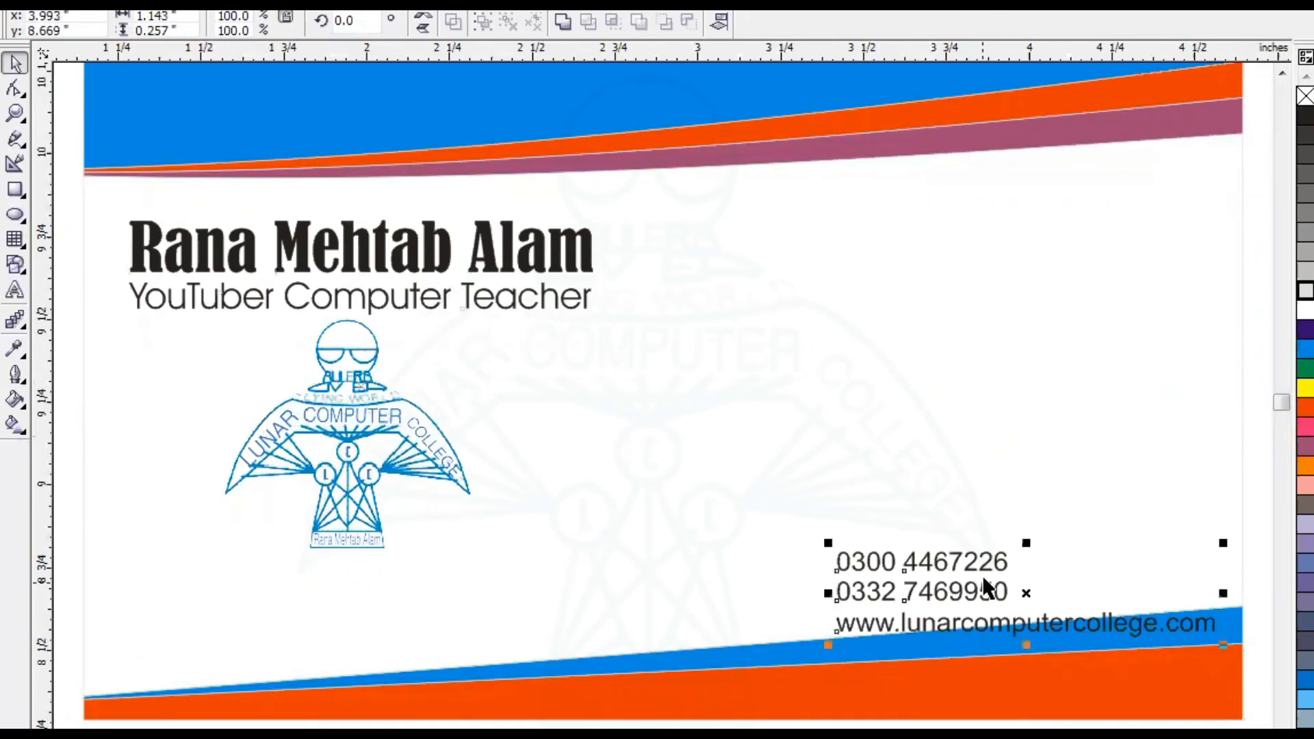
key(Up)
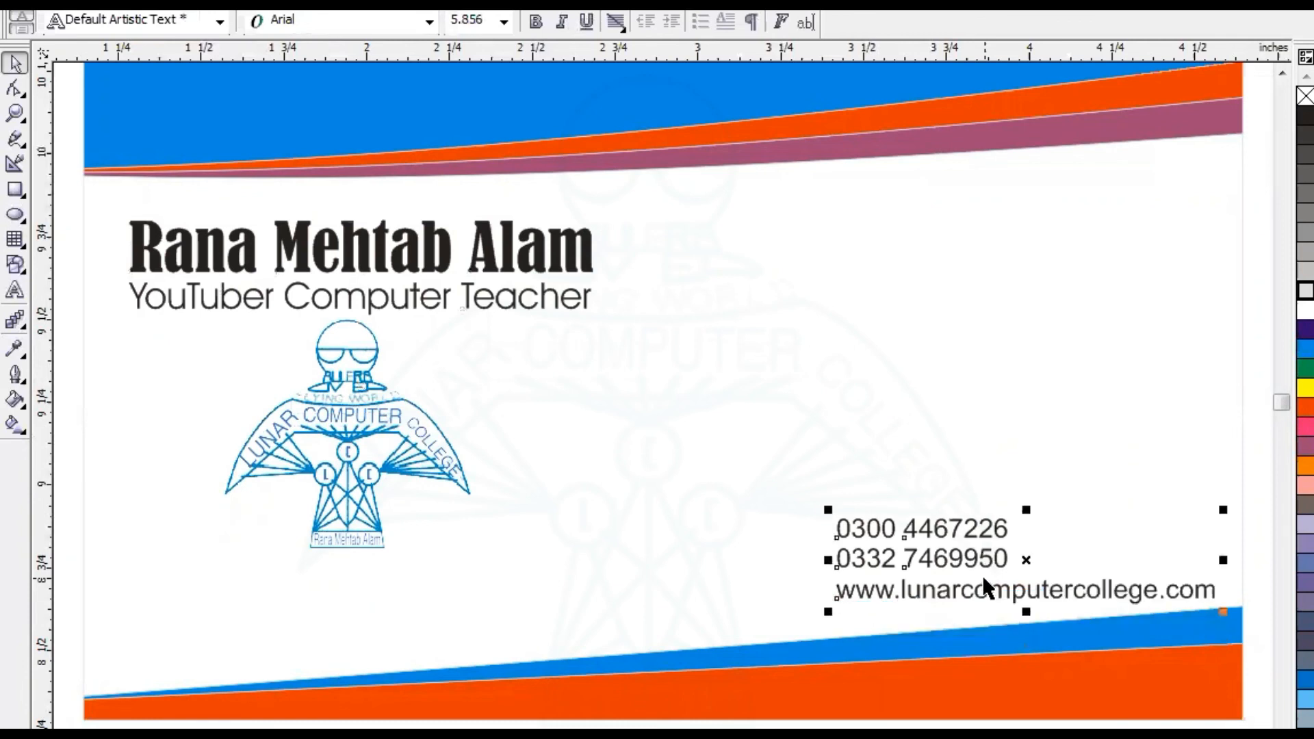
scroll(983, 575, down, 1)
click(613, 723)
key(ctrl+a)
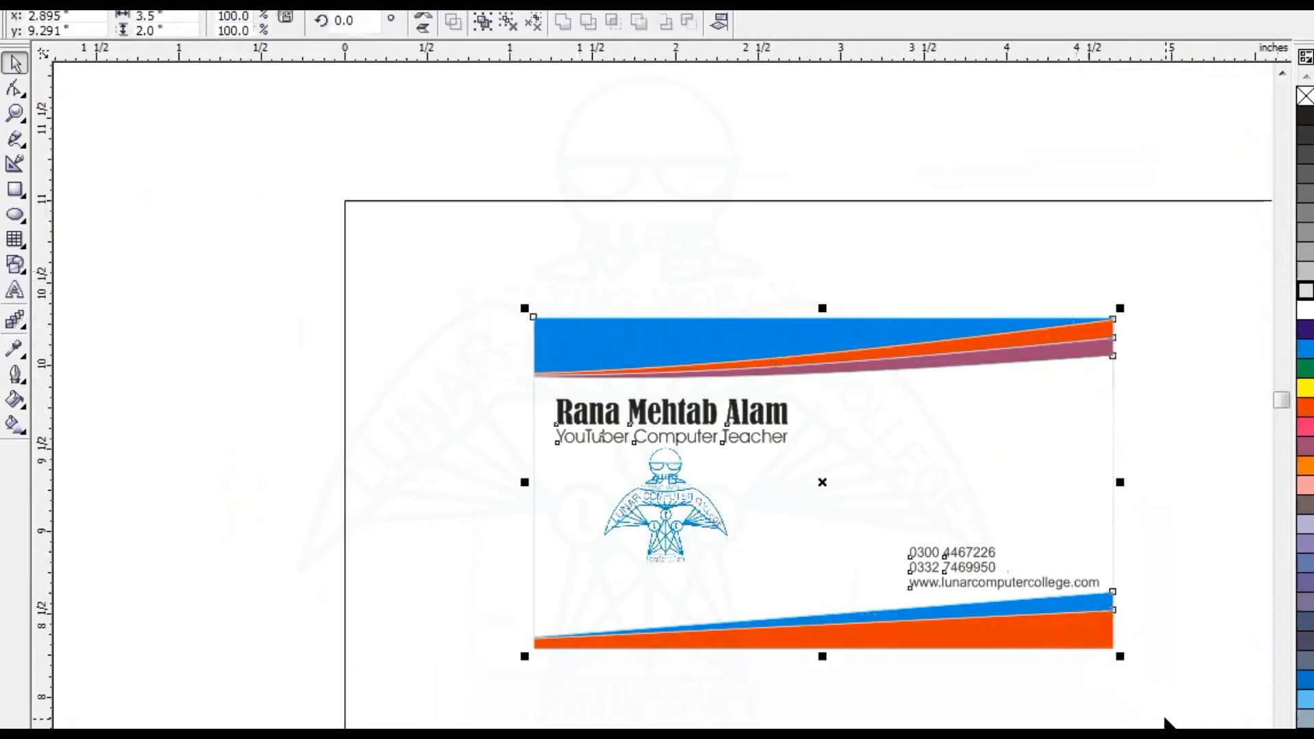
scroll(980, 544, up, 1)
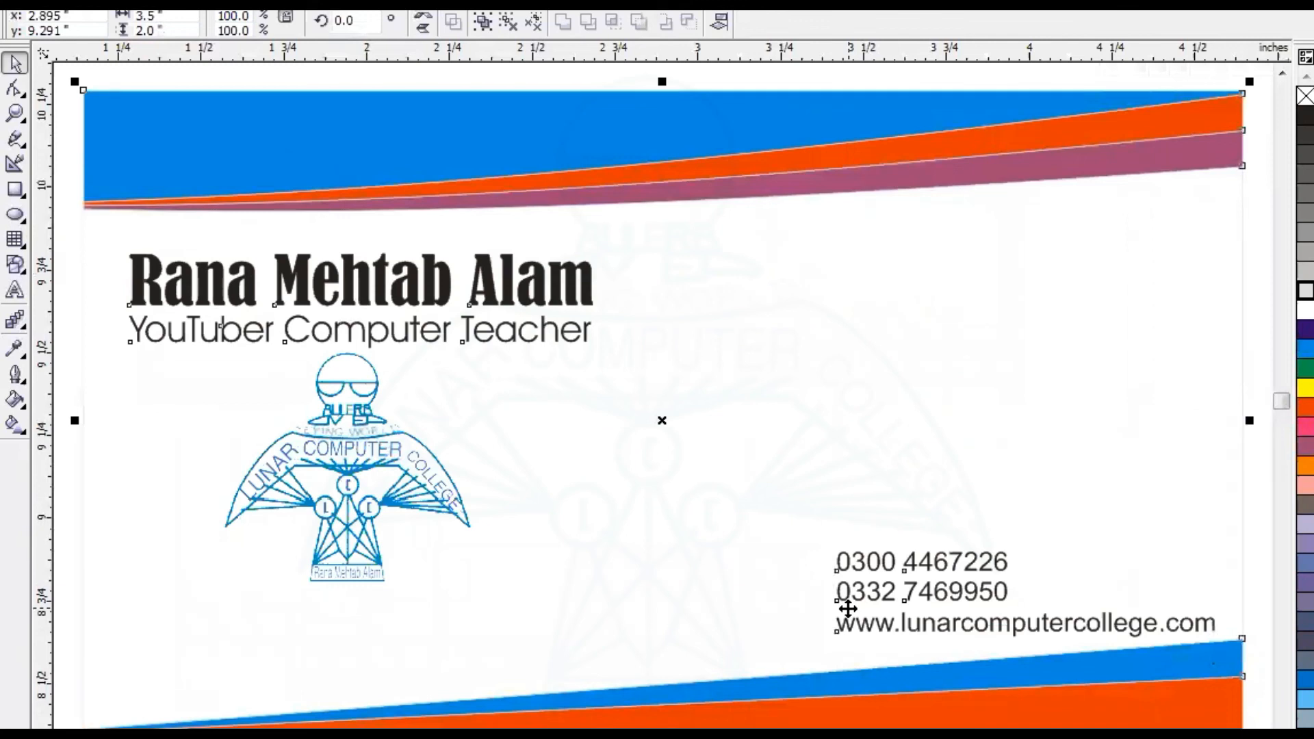
scroll(838, 610, down, 1)
click(436, 237)
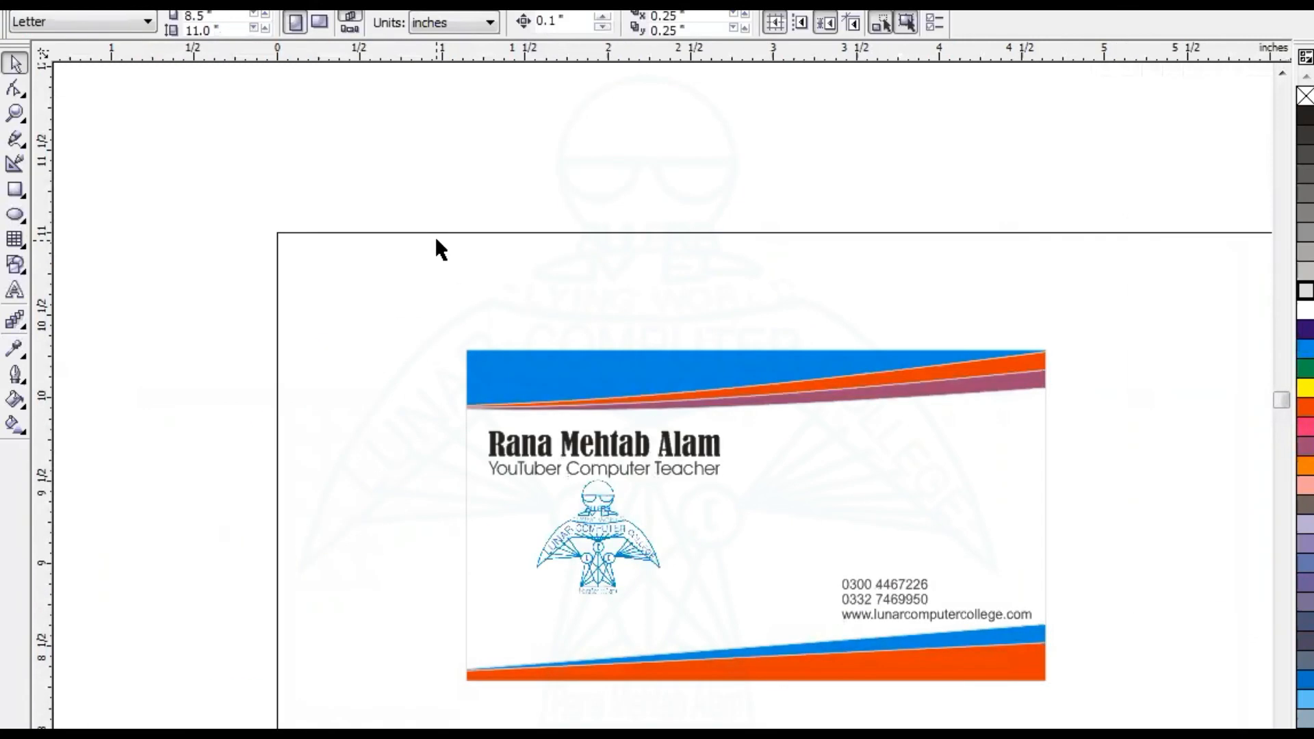